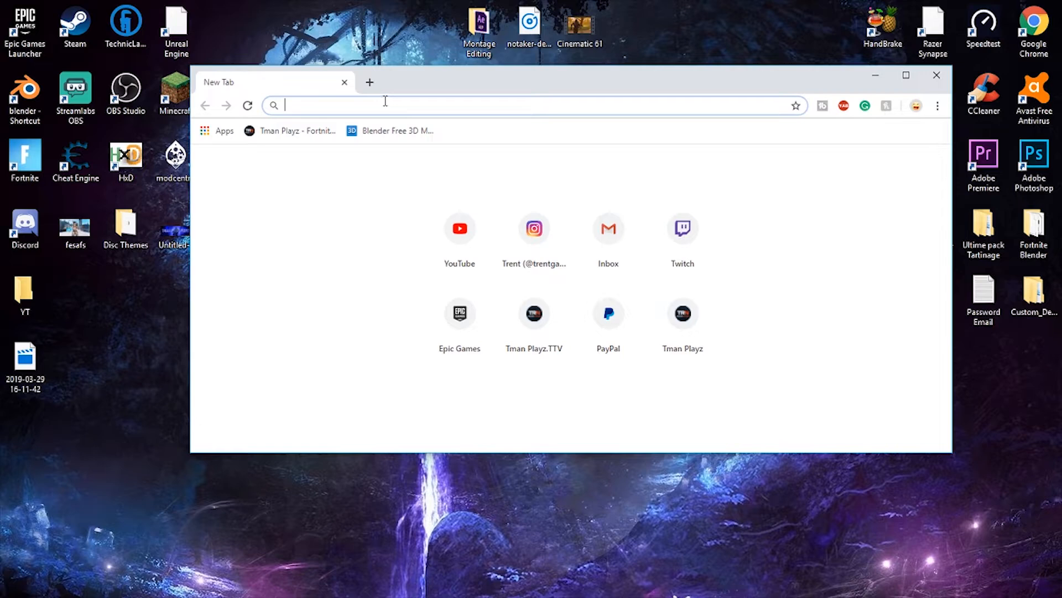
text(https://www.videocopilot.net/blog/2016/03/new-plug-in-saber-now-available-100-free/)
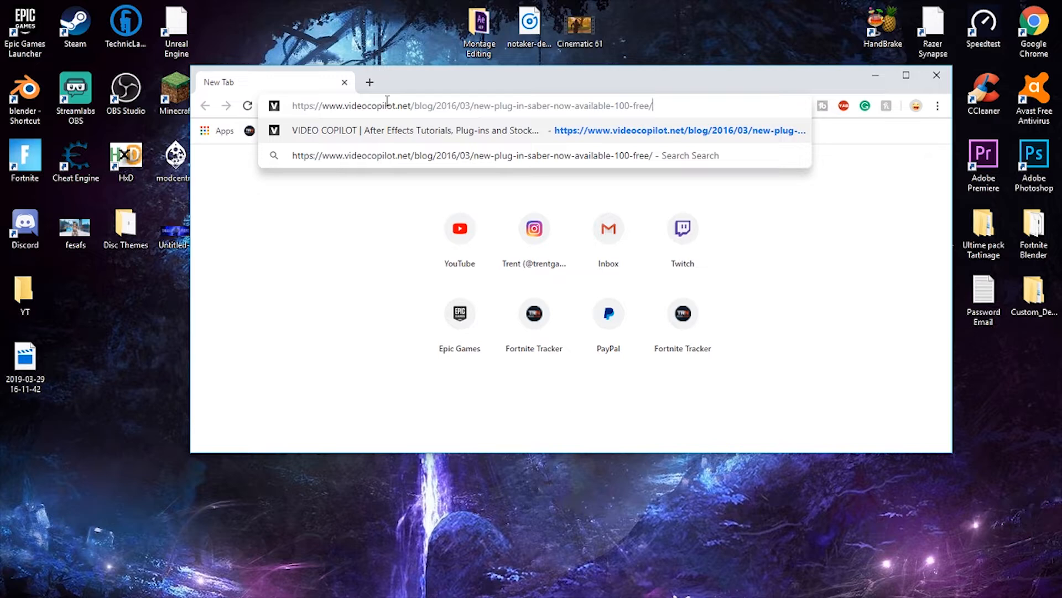
key(Return)
drag(447, 88, 431, 71)
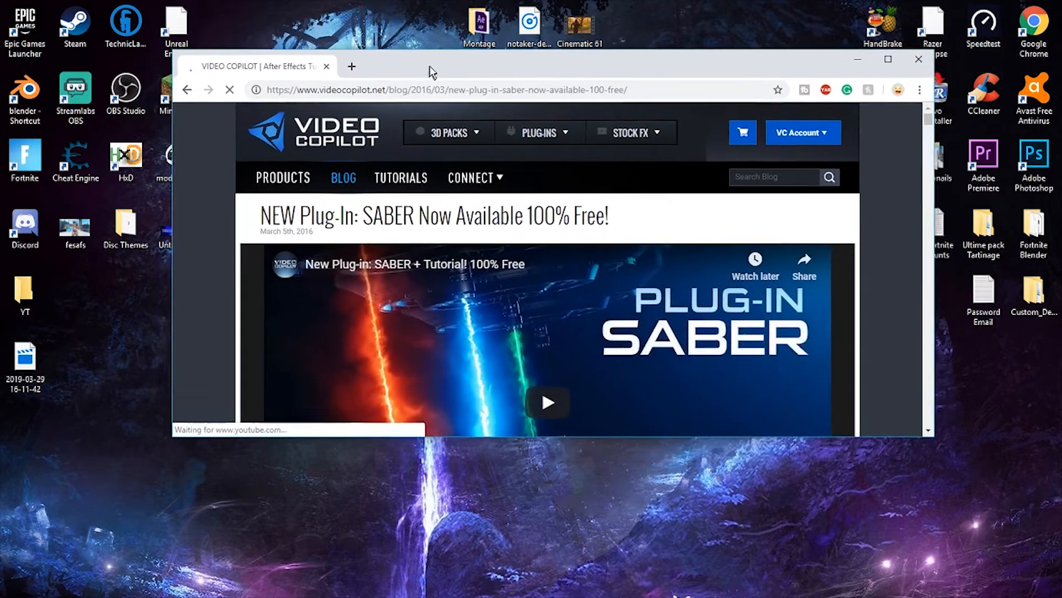
- Download the Windows version of the Saber plug-in and save the SaberInstaller_1.0.39_Win_2018 zip to the Desktop
scroll(457, 259, down, 1)
scroll(457, 259, down, 3)
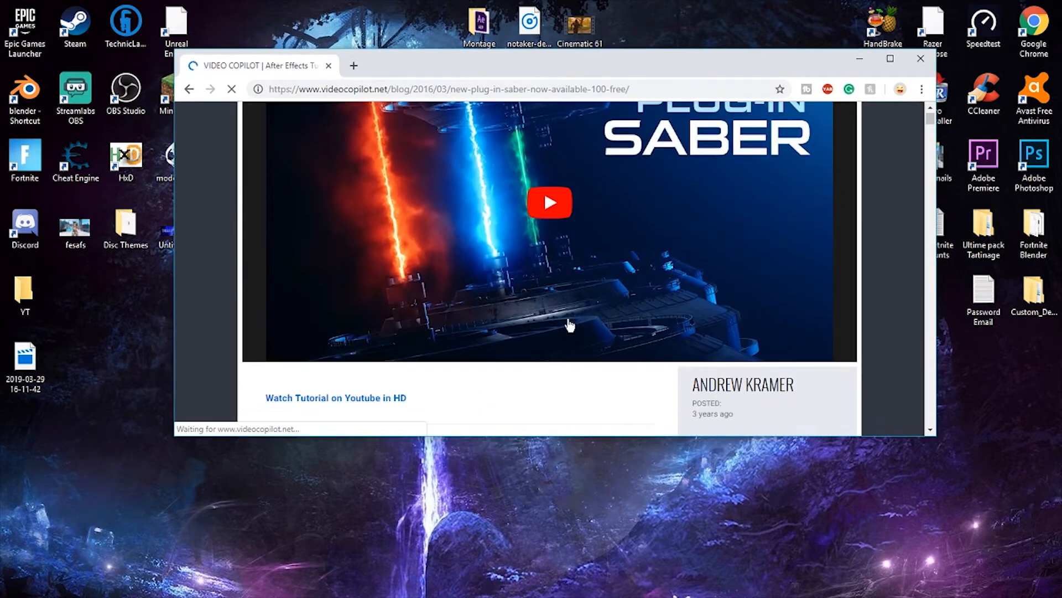
scroll(505, 234, down, 5)
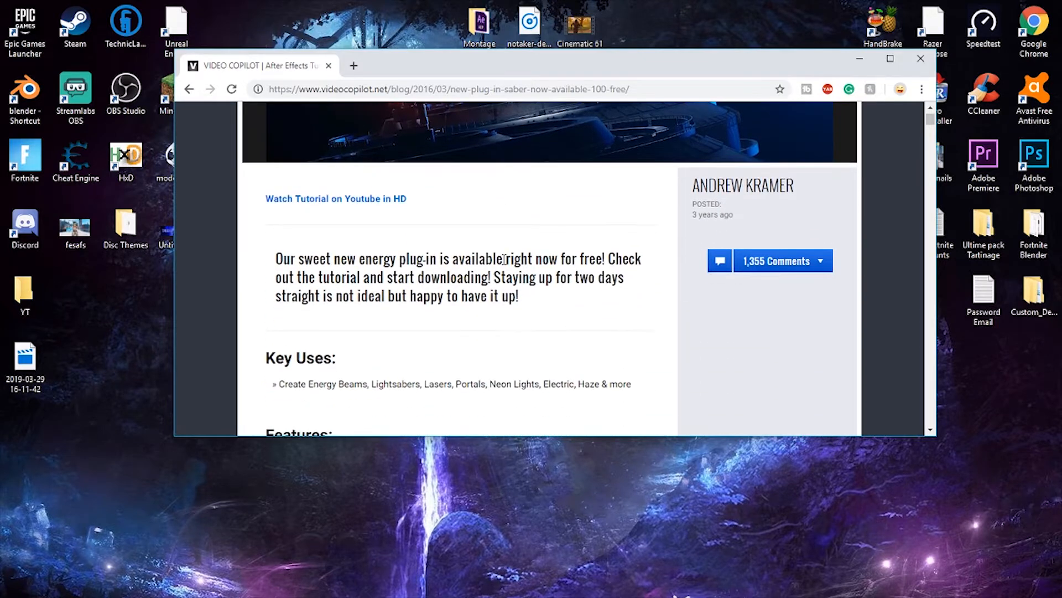
scroll(457, 265, down, 3)
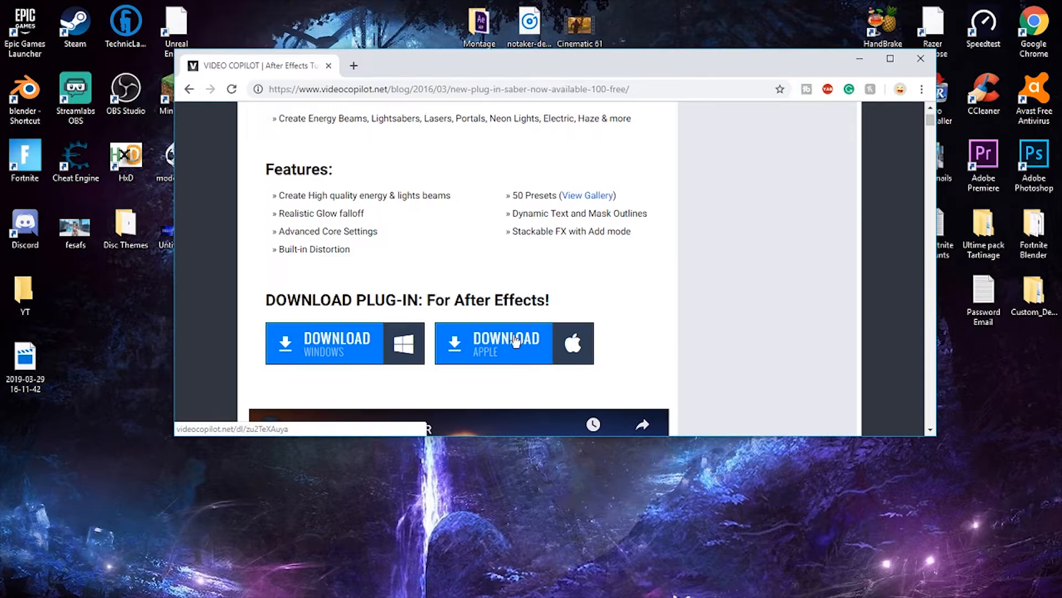
click(333, 348)
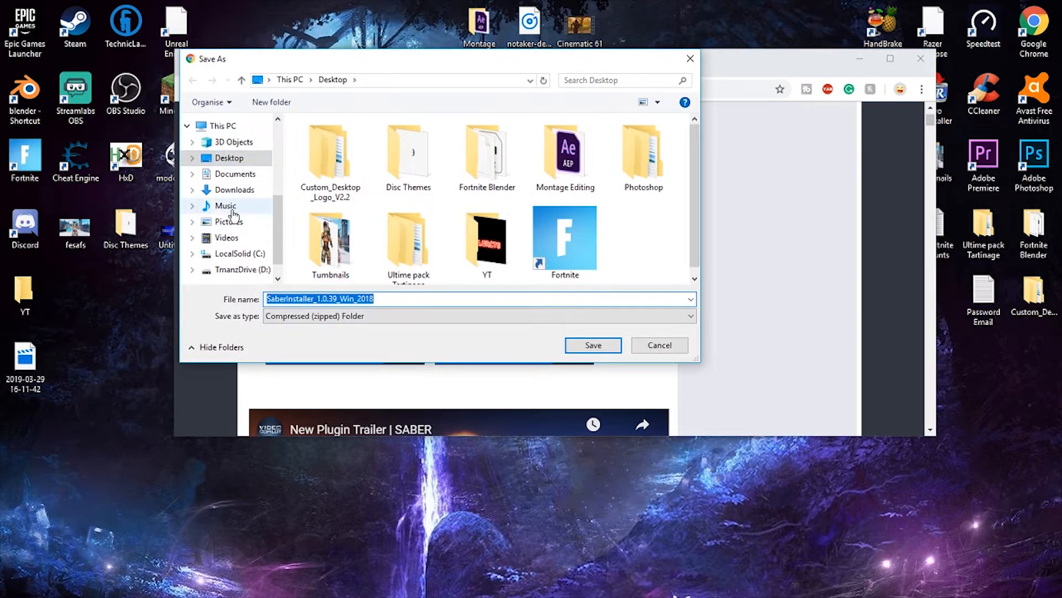
click(580, 347)
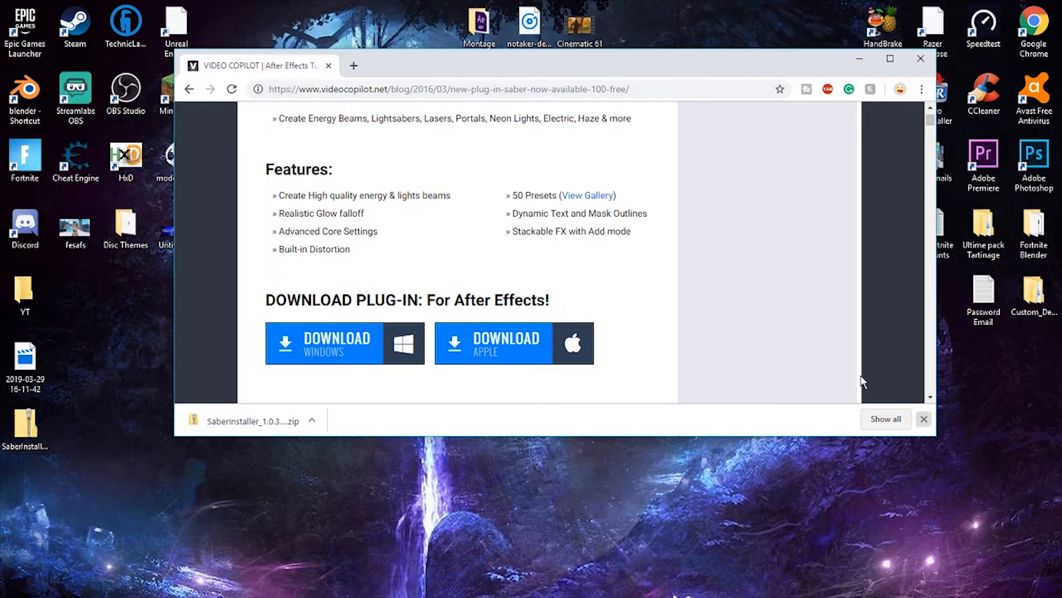
- Close the web page and extract the SaberInstaller_1.0.39_Win_2018 zip into a folder on the desktop
click(329, 65)
drag(25, 432, 447, 203)
drag(490, 243, 487, 248)
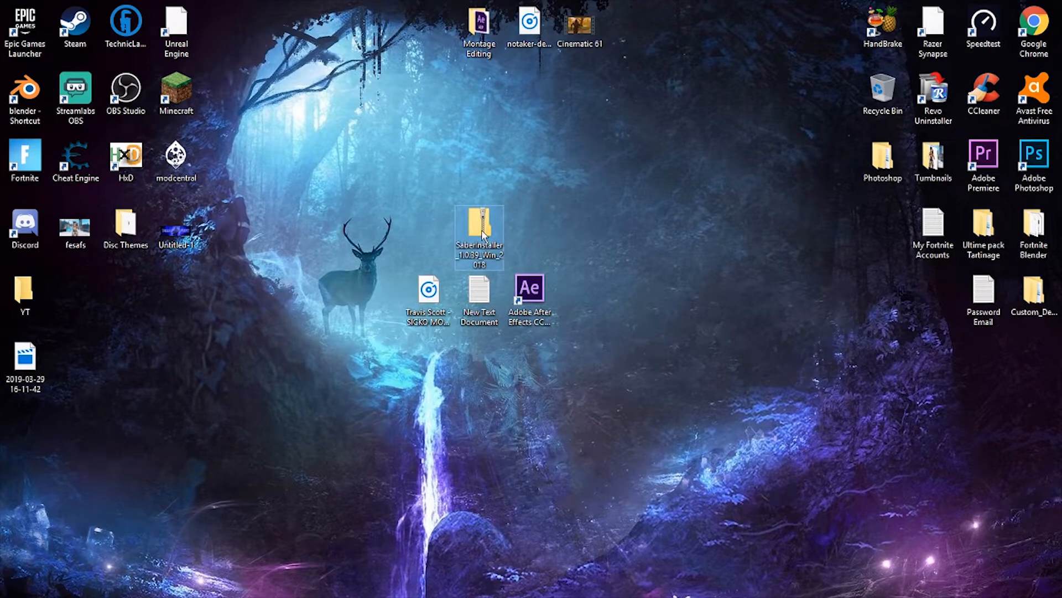
right_click(482, 230)
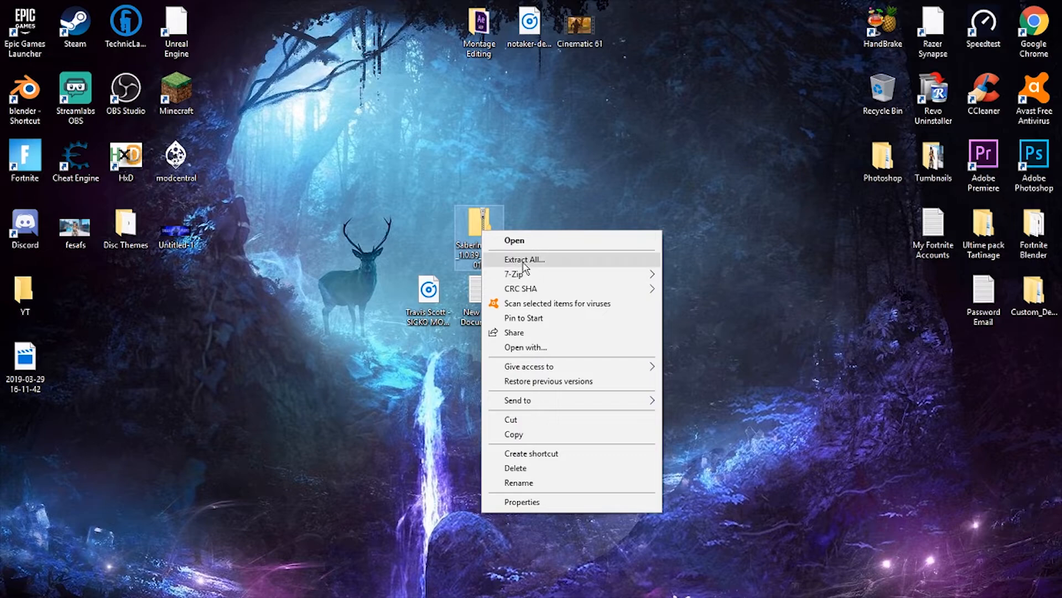
click(524, 260)
click(653, 480)
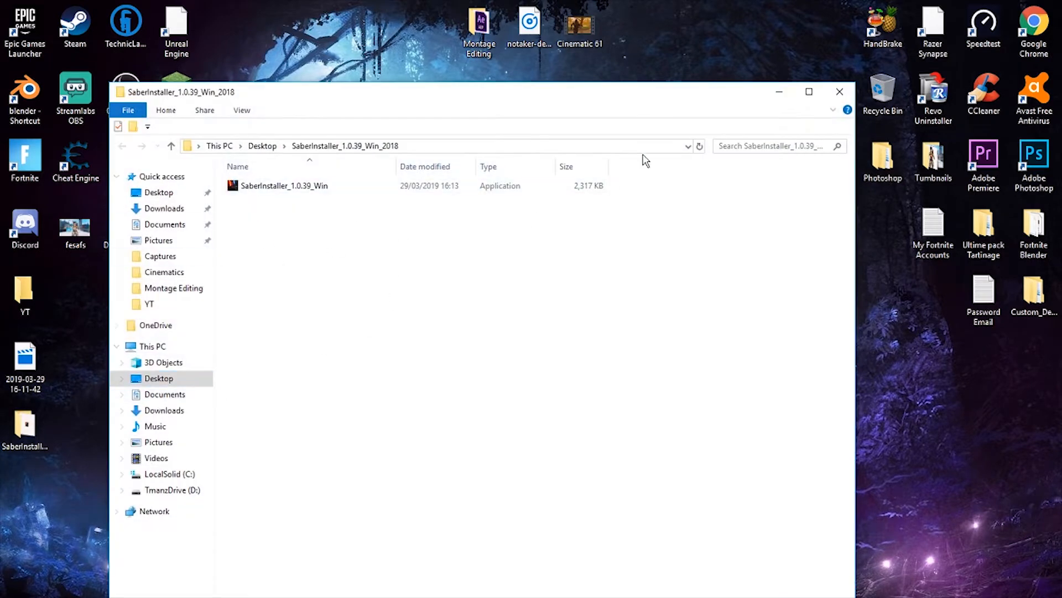
- Launch SaberInstaller_1.0.39_Win to view its welcome page, and close the installer and its folder
double_click(334, 189)
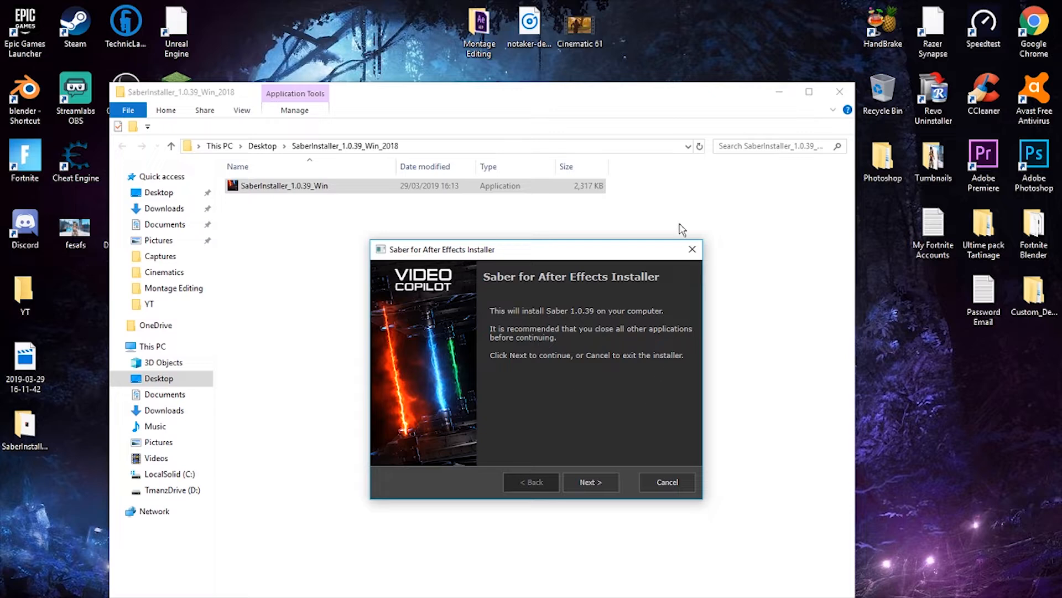
click(692, 249)
click(840, 91)
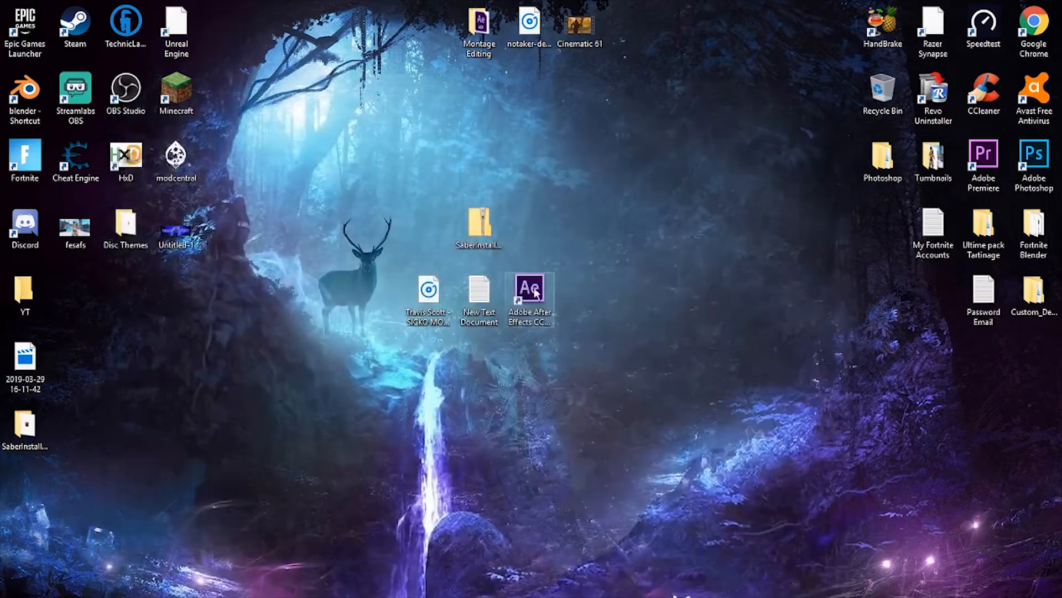
- Permanently delete the Saber installer zip and its extracted folder from the desktop
click(480, 218)
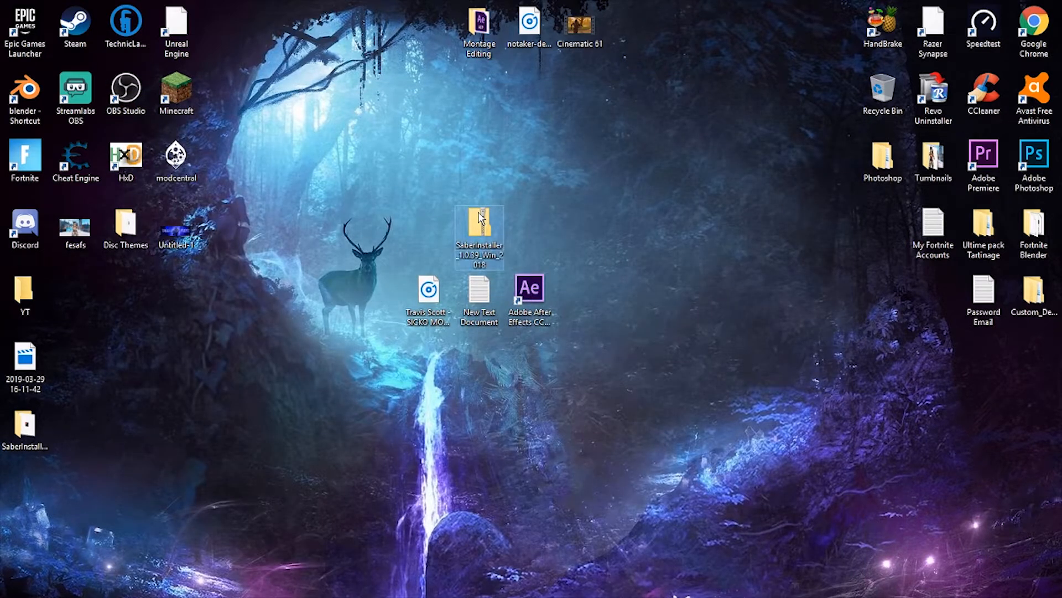
key(shift+Delete)
click(581, 405)
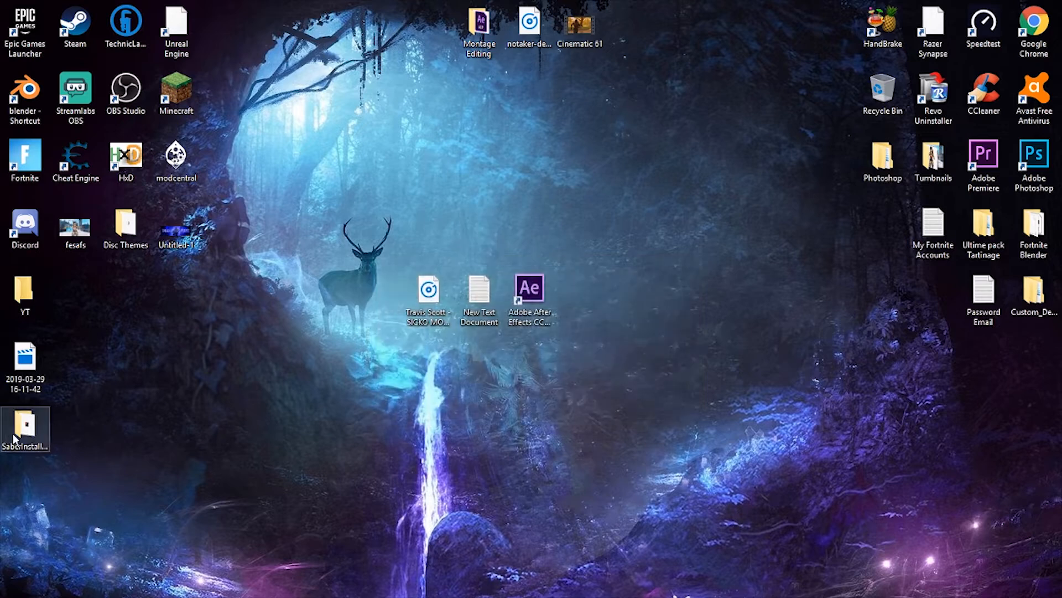
click(11, 438)
key(shift+Delete)
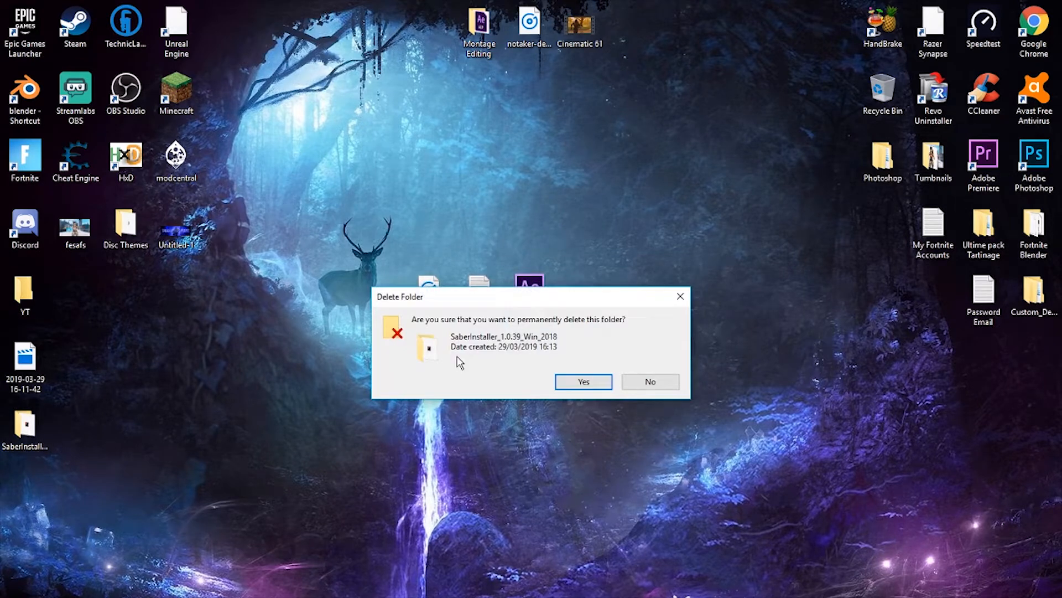
click(586, 380)
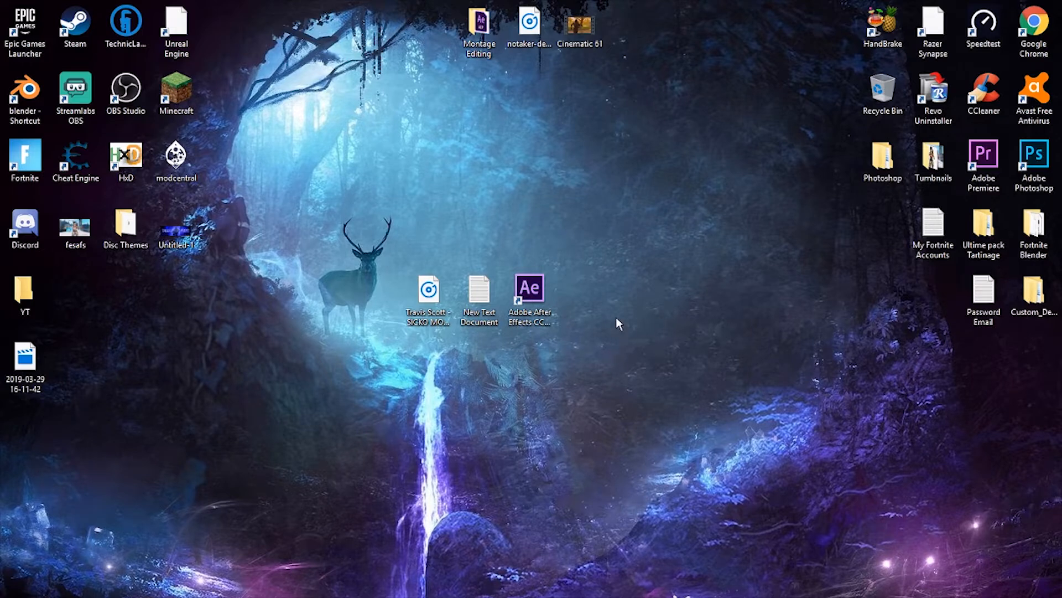
- Launch Adobe After Effects and create a 2000 x 1200 px composition at 60 fps with a four-minute duration
double_click(530, 293)
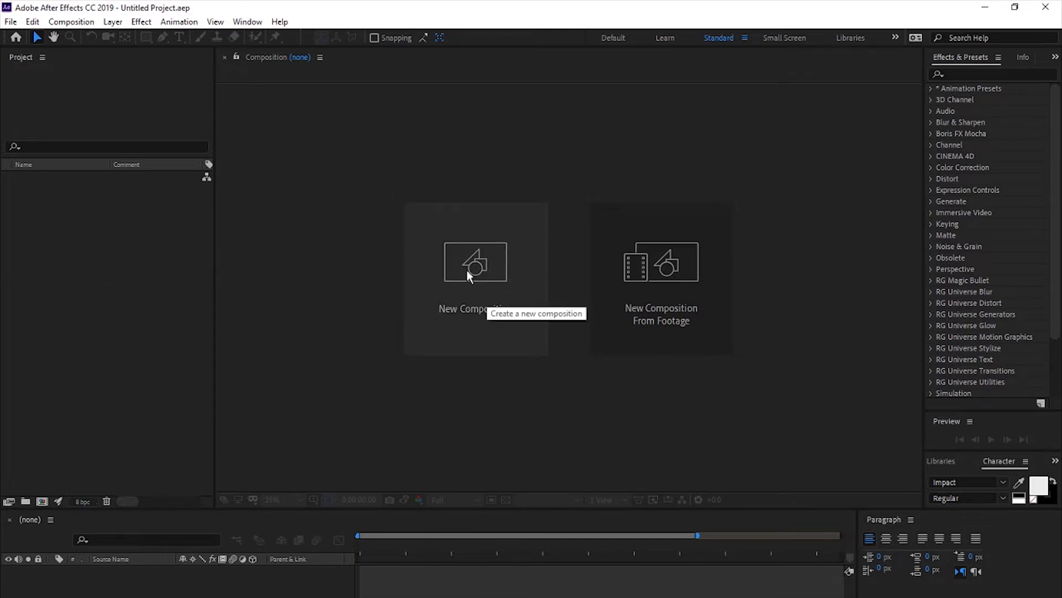
click(484, 287)
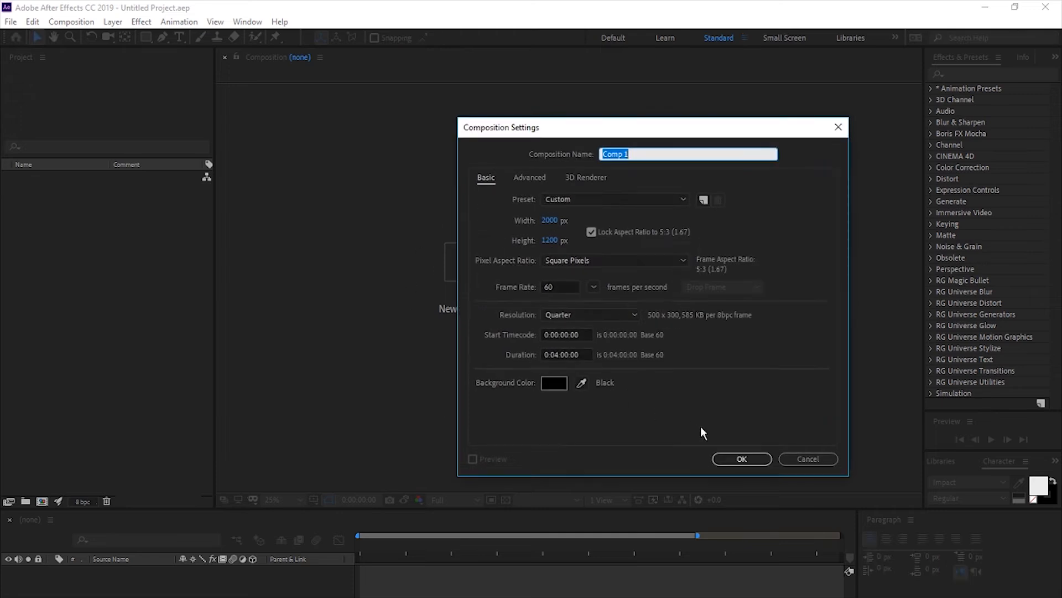
click(742, 459)
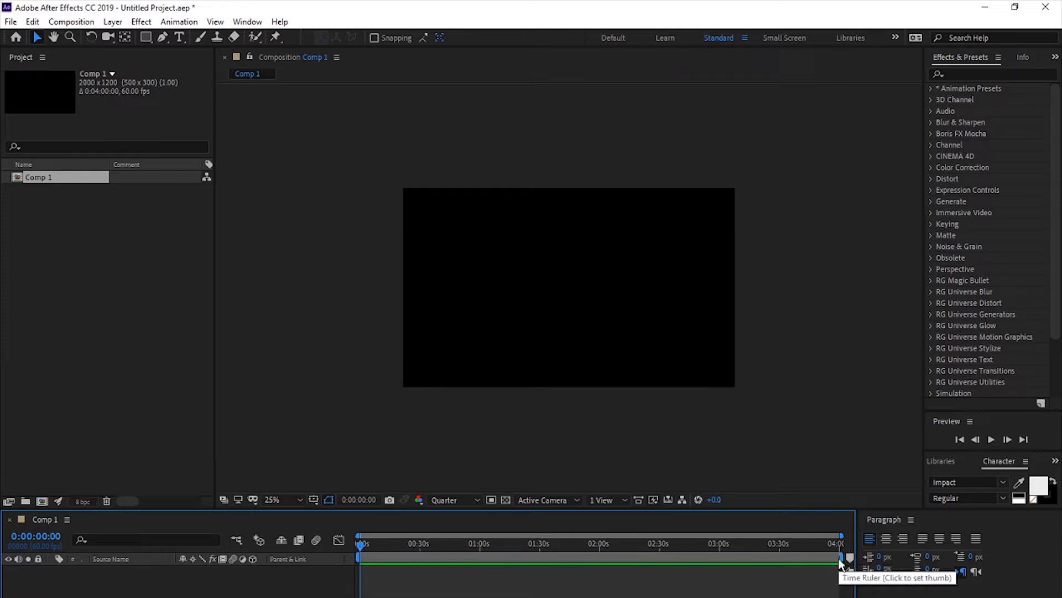
- Shorten the composition's work area to about the first 30 seconds and keep the current time at the start
drag(841, 556, 423, 538)
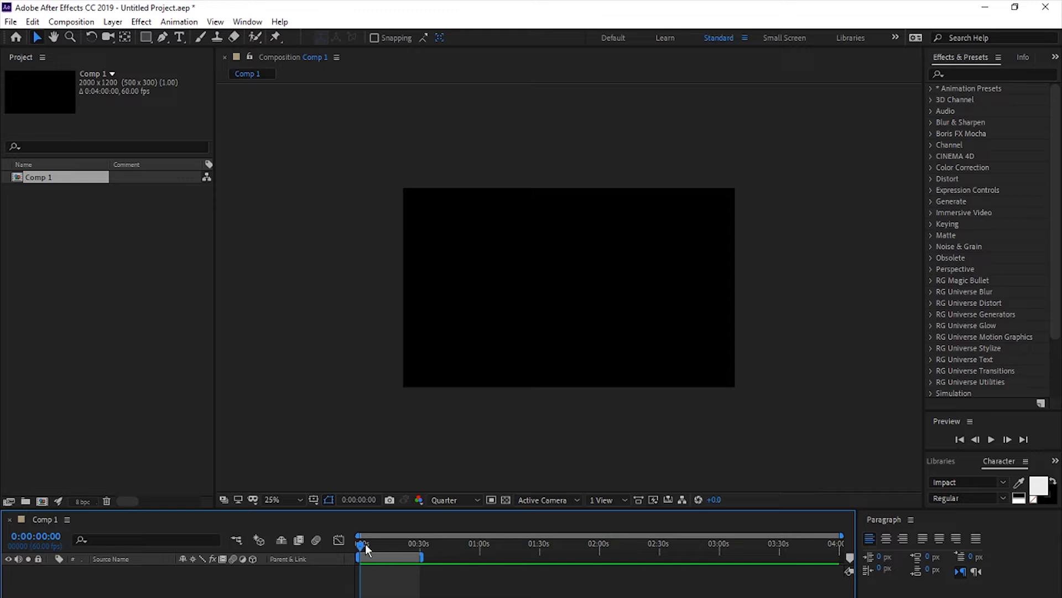
mouse_move(366, 549)
mouse_down()
mouse_move(399, 550)
mouse_move(352, 562)
mouse_up()
- Add a text layer reading "Team Lucid" to the composition
click(181, 38)
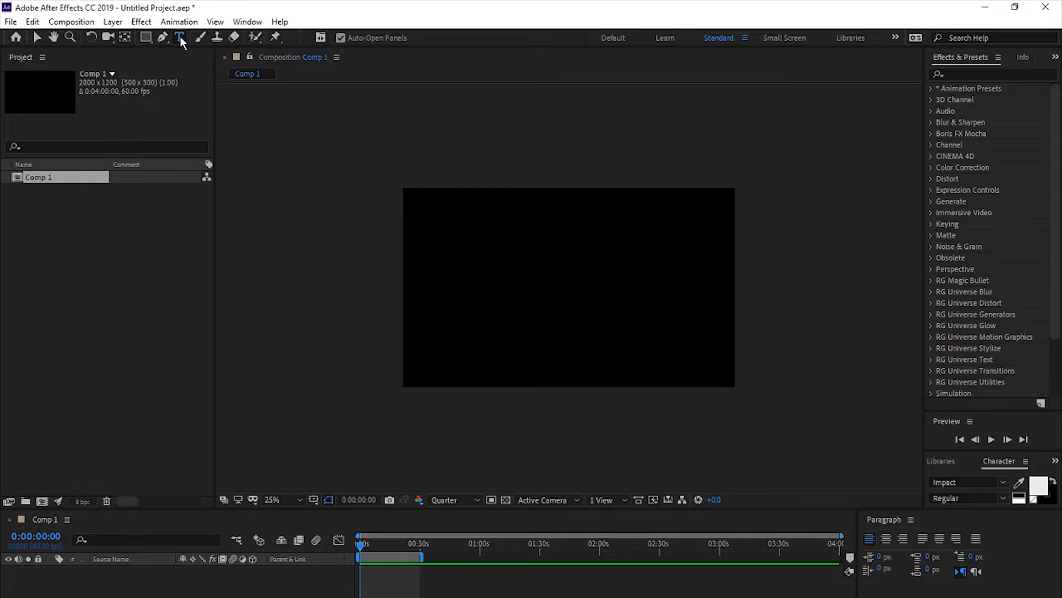
click(465, 286)
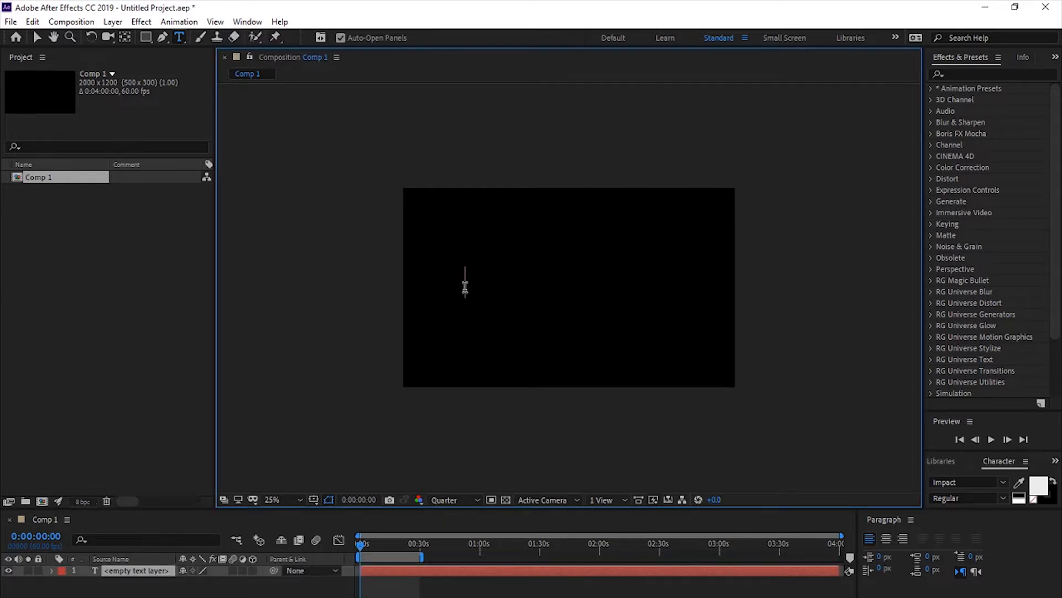
text(Team L)
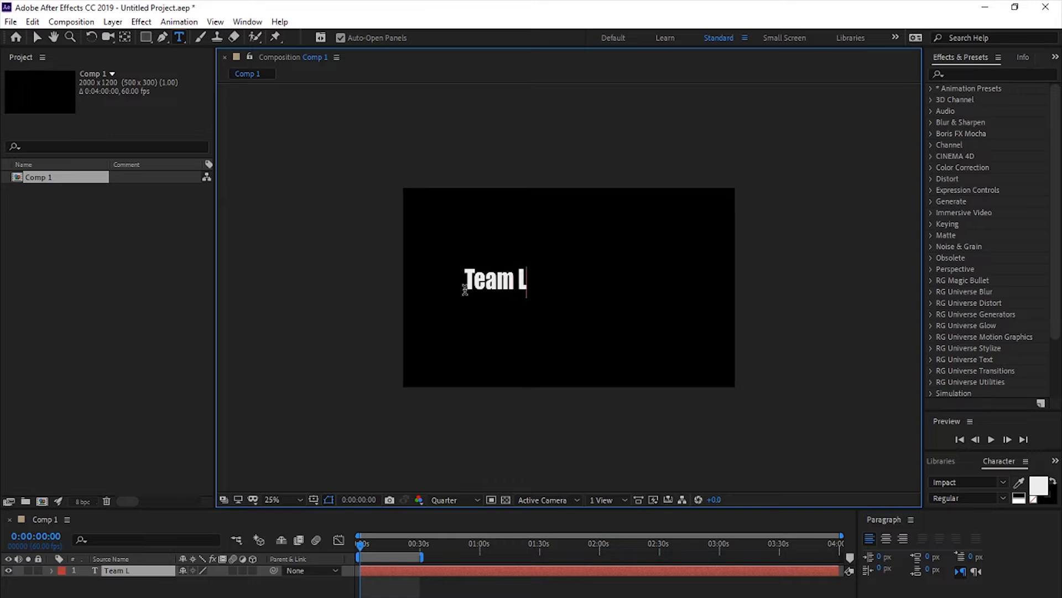
text(ucid)
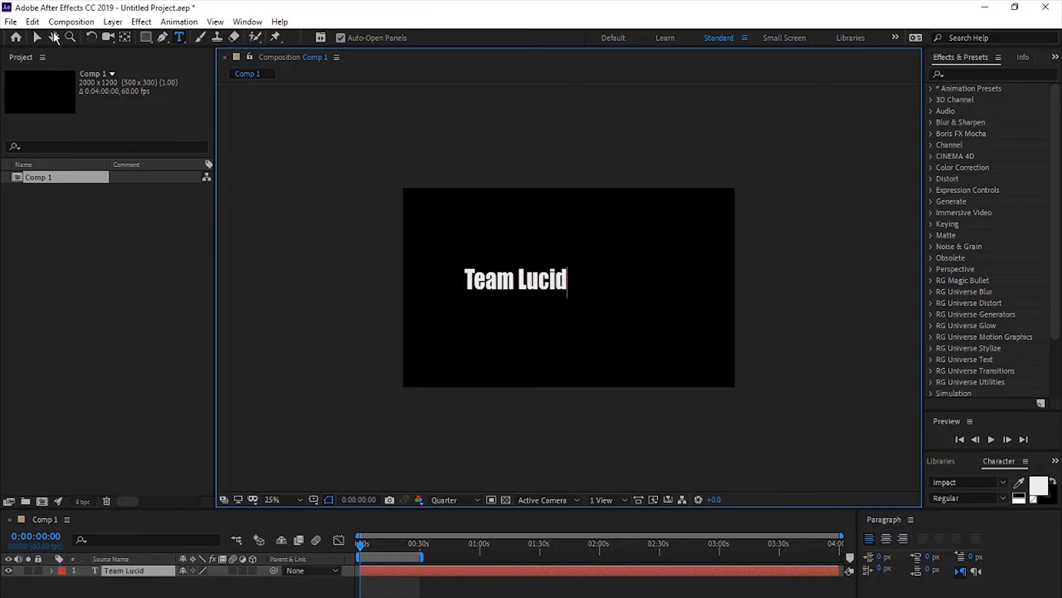
- Enlarge the "Team Lucid" text to over half the composition's width, center it in the frame and deselect it
click(37, 37)
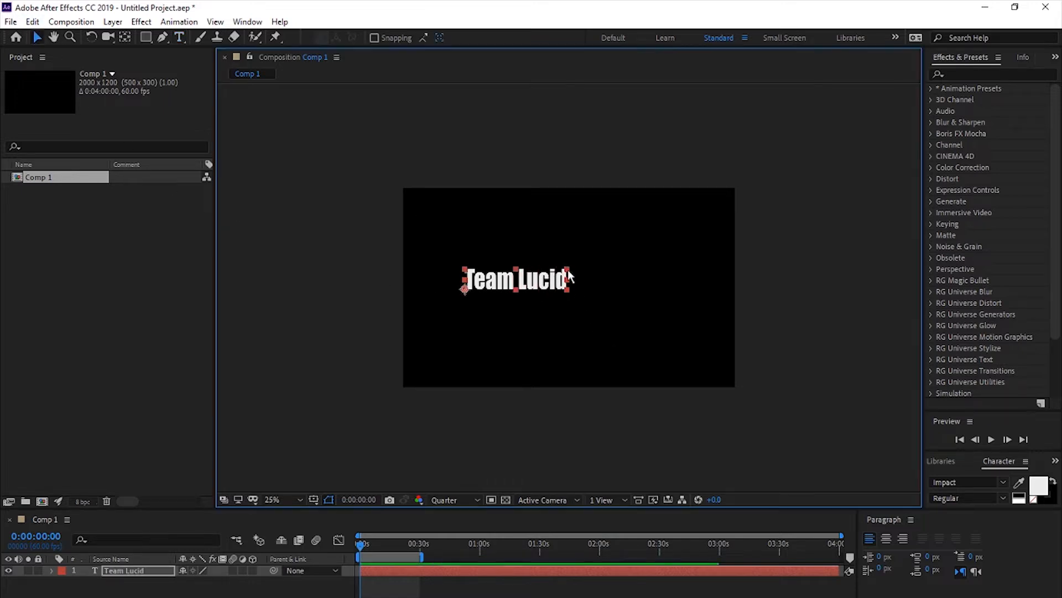
drag(568, 271, 651, 238)
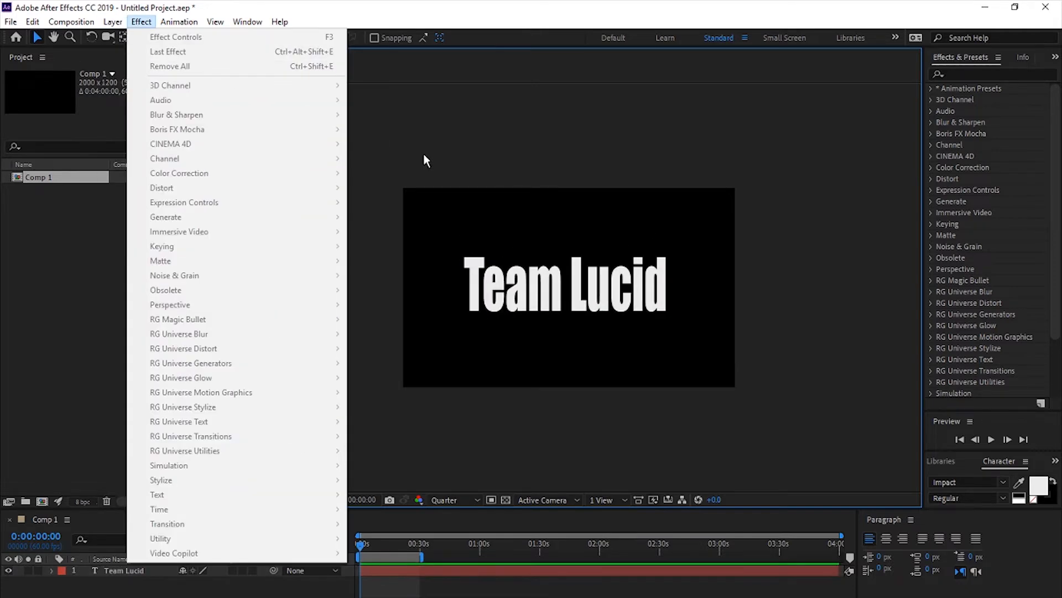
click(517, 217)
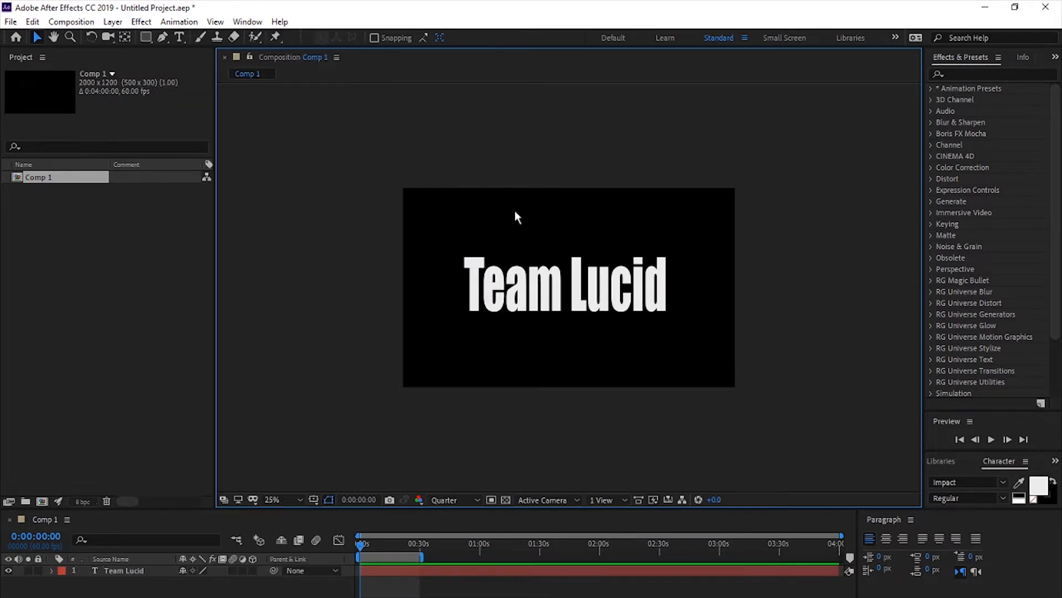
- Create a black solid layer of 2000 x 1200 px above the text layer
click(113, 21)
mouse_move(141, 45)
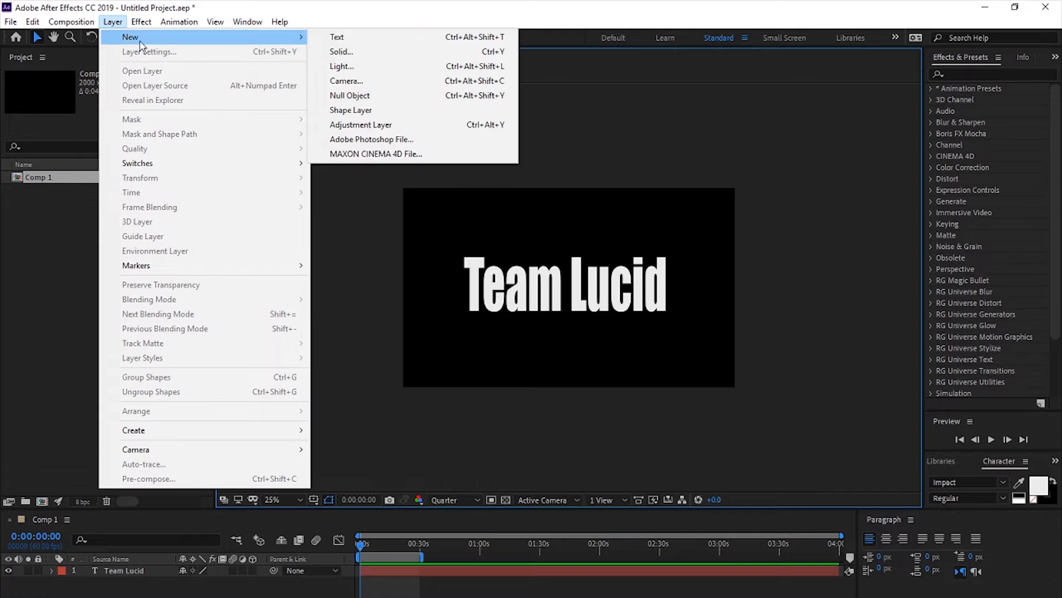
click(348, 53)
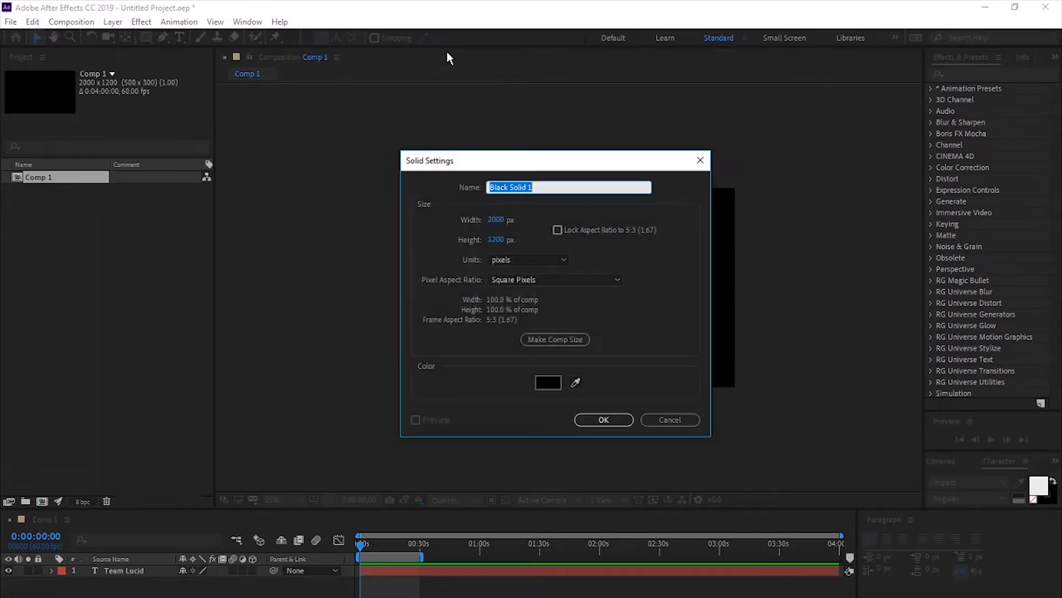
click(605, 420)
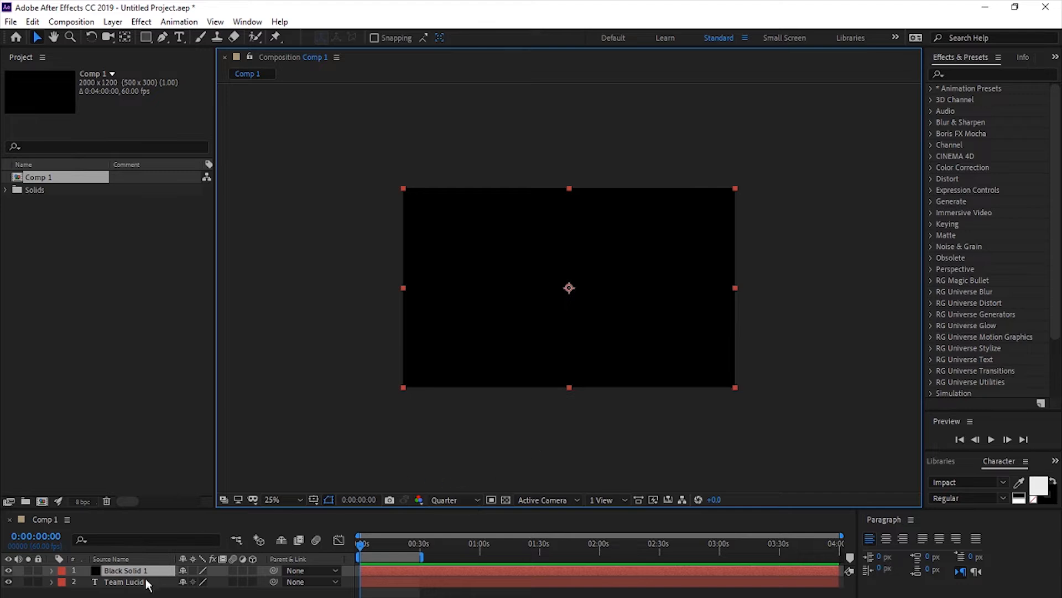
click(139, 582)
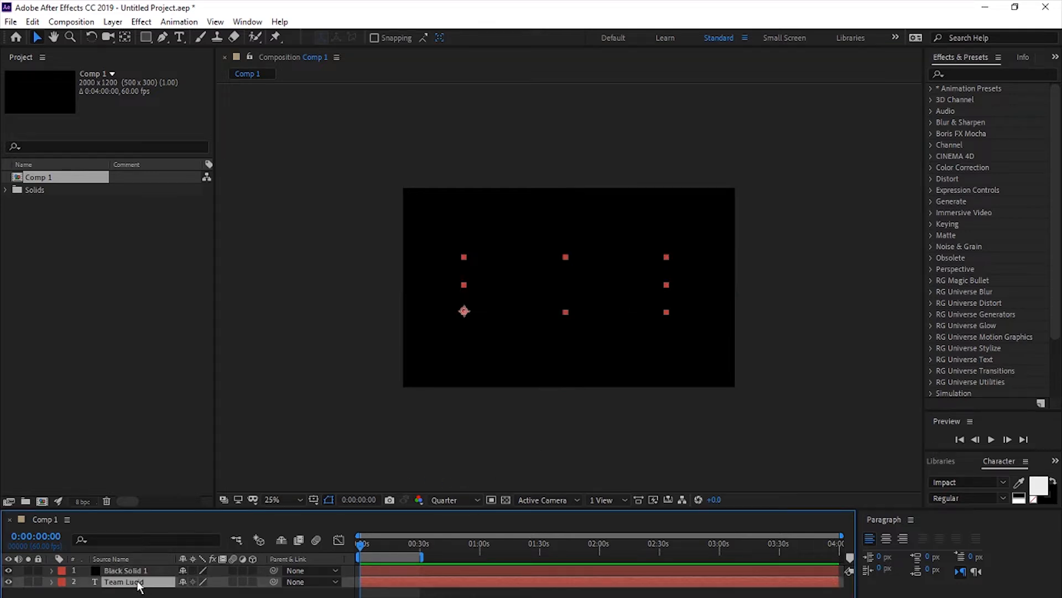
click(438, 568)
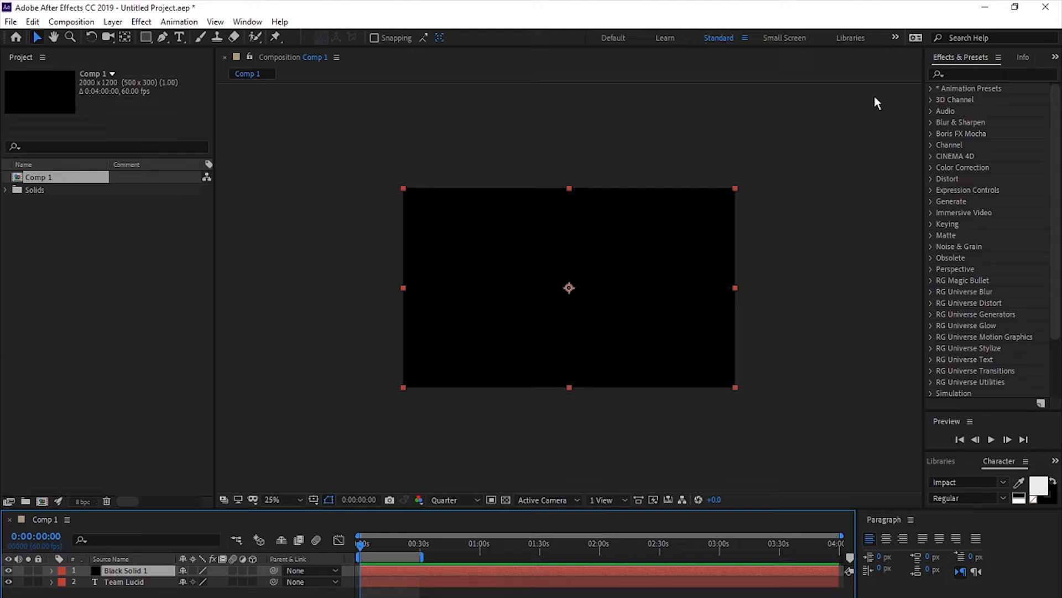
click(963, 74)
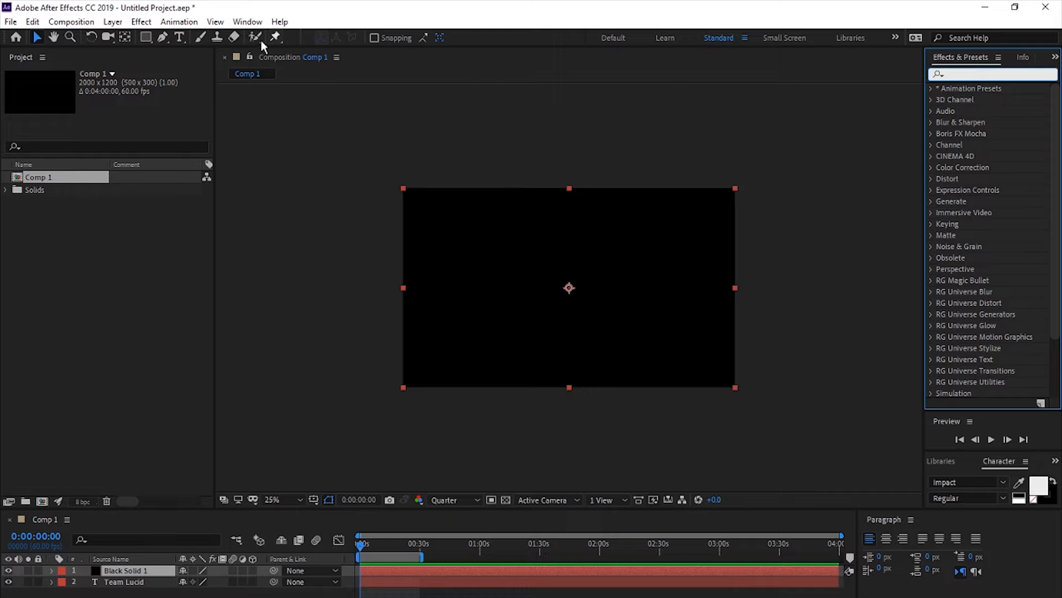
click(242, 22)
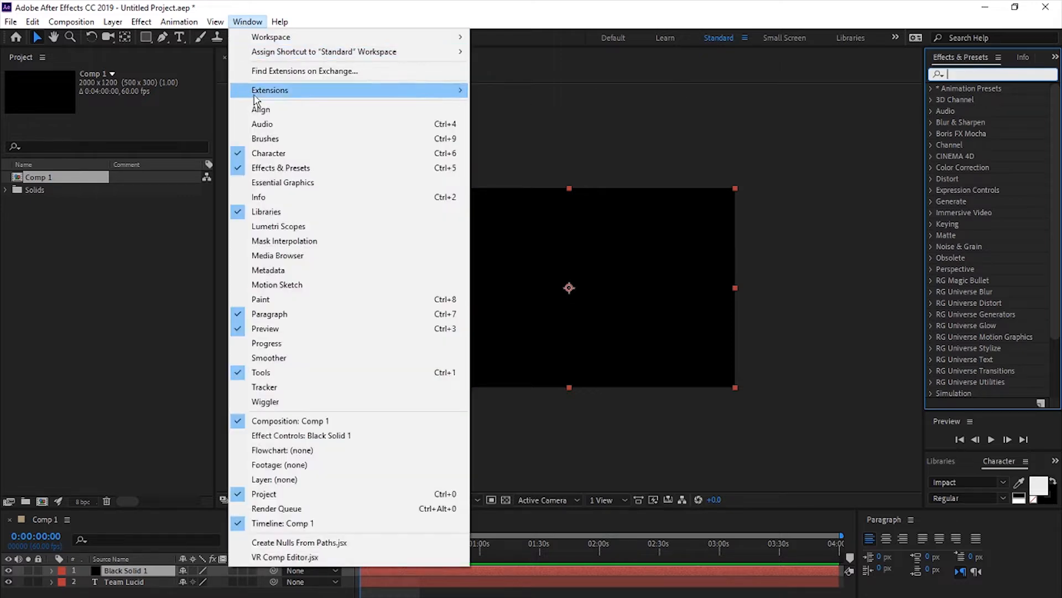
click(618, 157)
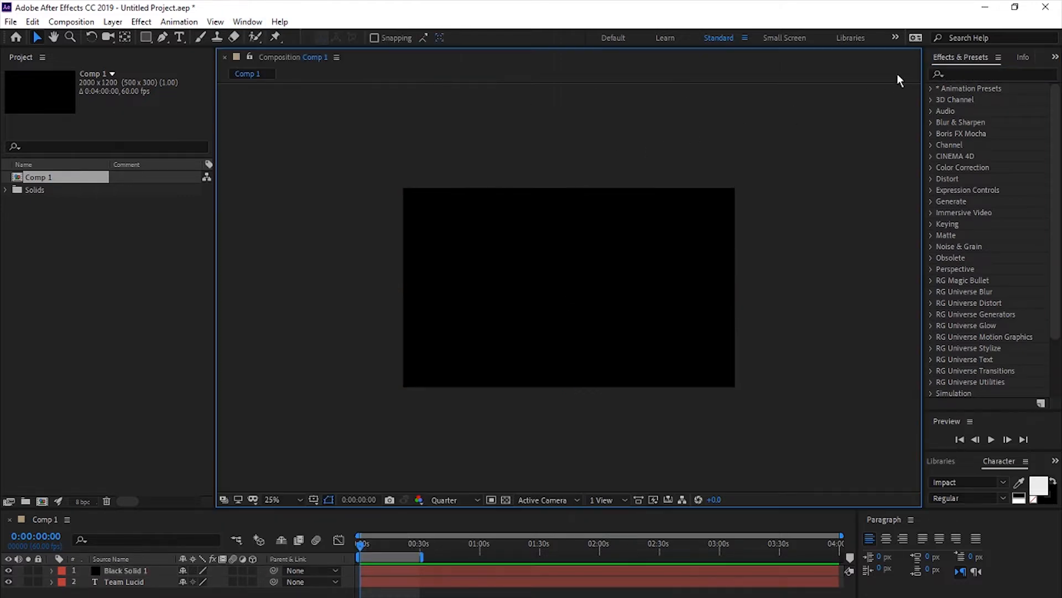
- Apply the Saber effect to the black solid layer and choose its Pulse preset
click(940, 74)
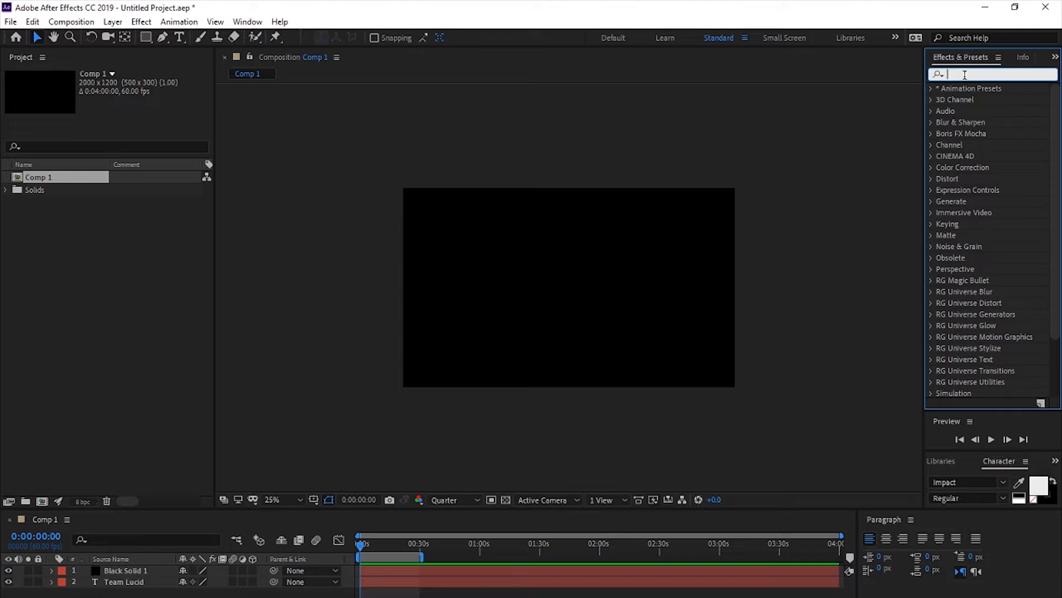
text(saber)
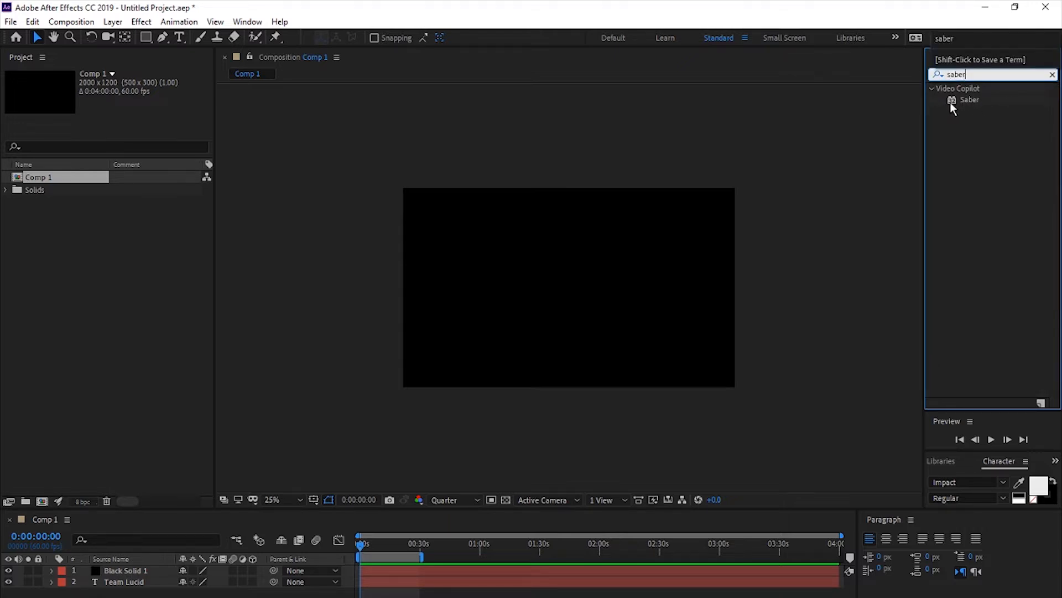
click(974, 101)
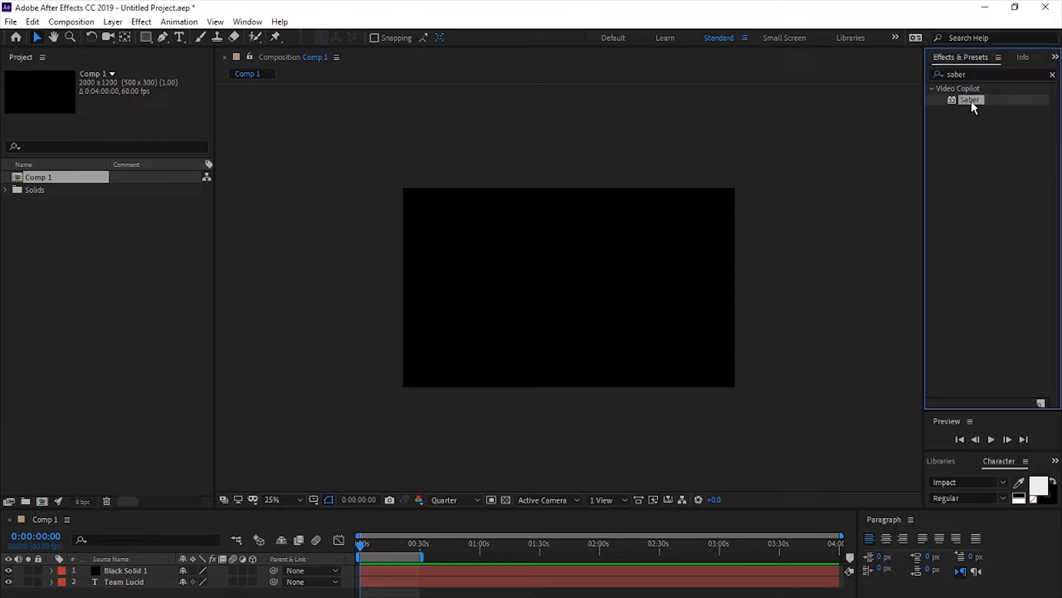
drag(972, 100, 132, 572)
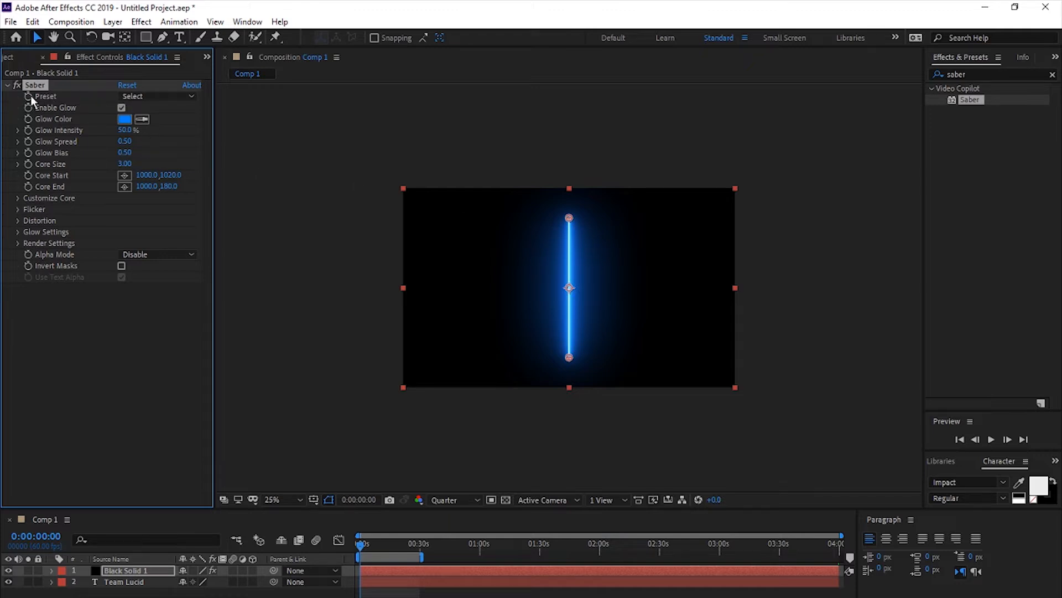
click(171, 95)
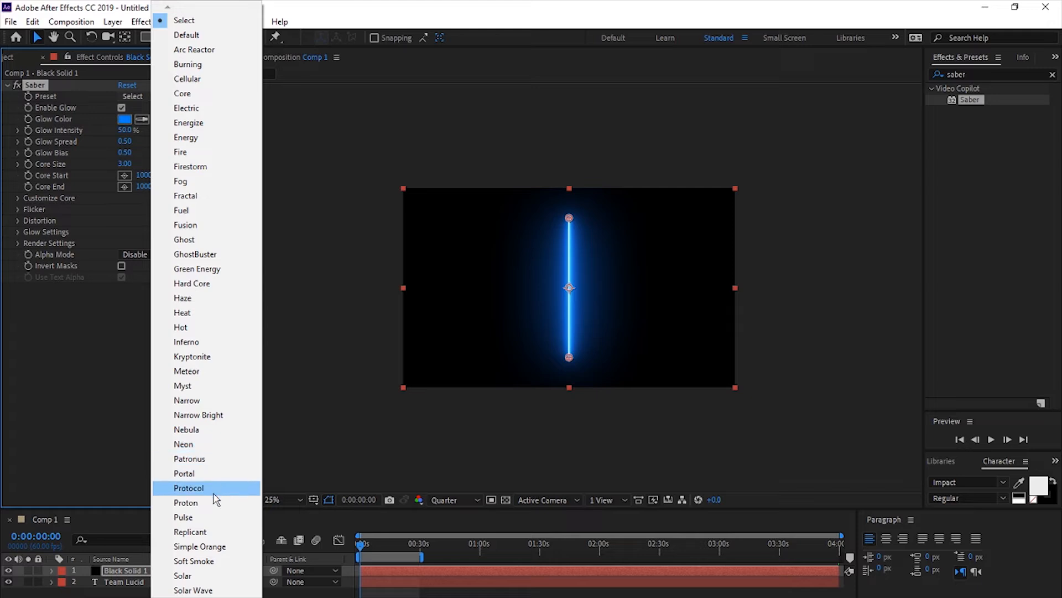
click(200, 518)
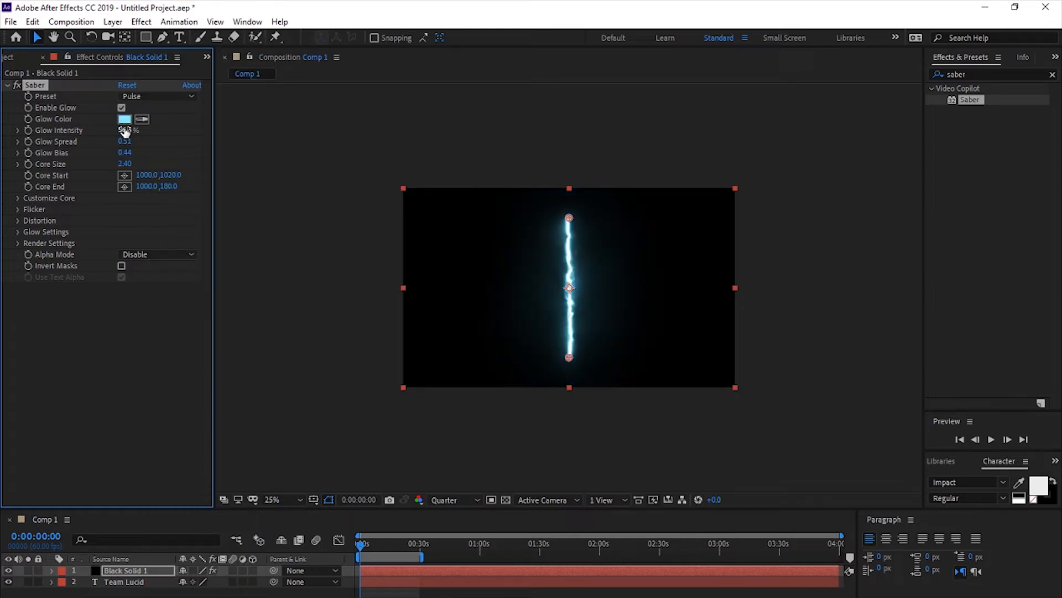
- Set the Saber glow intensity to 25%, glow spread to 0.35, glow bias to 0.39 and core size to 2.20
click(125, 130)
text(205)
key(Return)
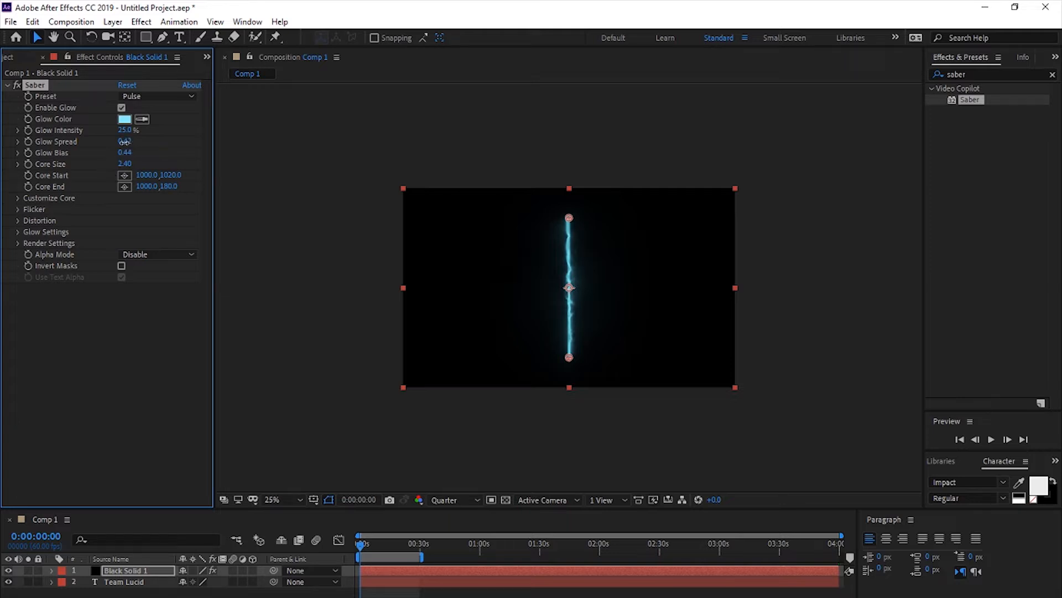
drag(124, 141, 120, 142)
drag(128, 162, 128, 162)
- Change the Saber glow color to a fully saturated, bright red
click(125, 119)
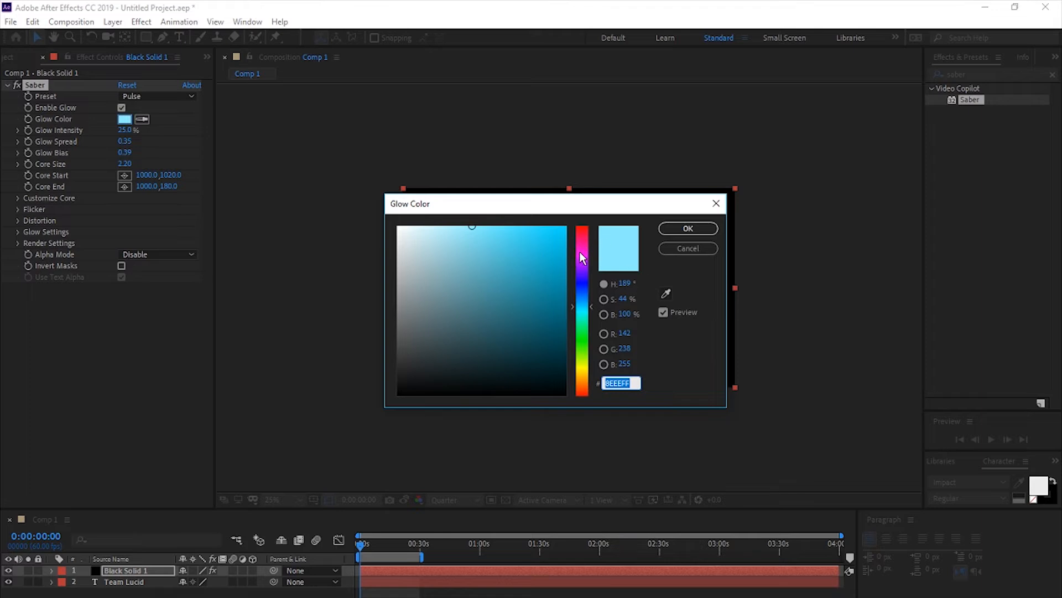
drag(583, 257, 642, 228)
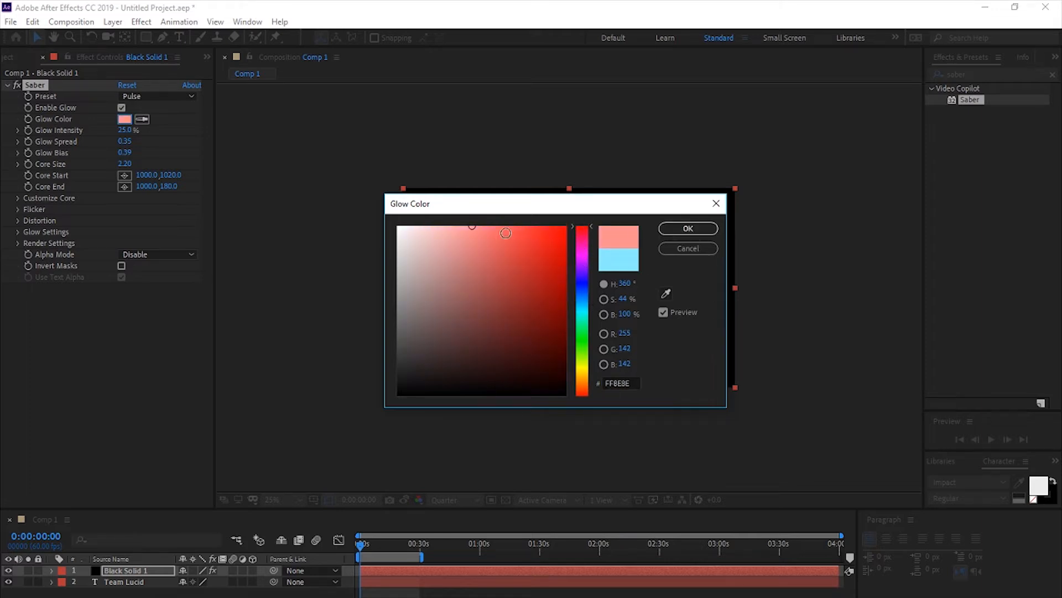
drag(501, 228, 567, 225)
click(679, 226)
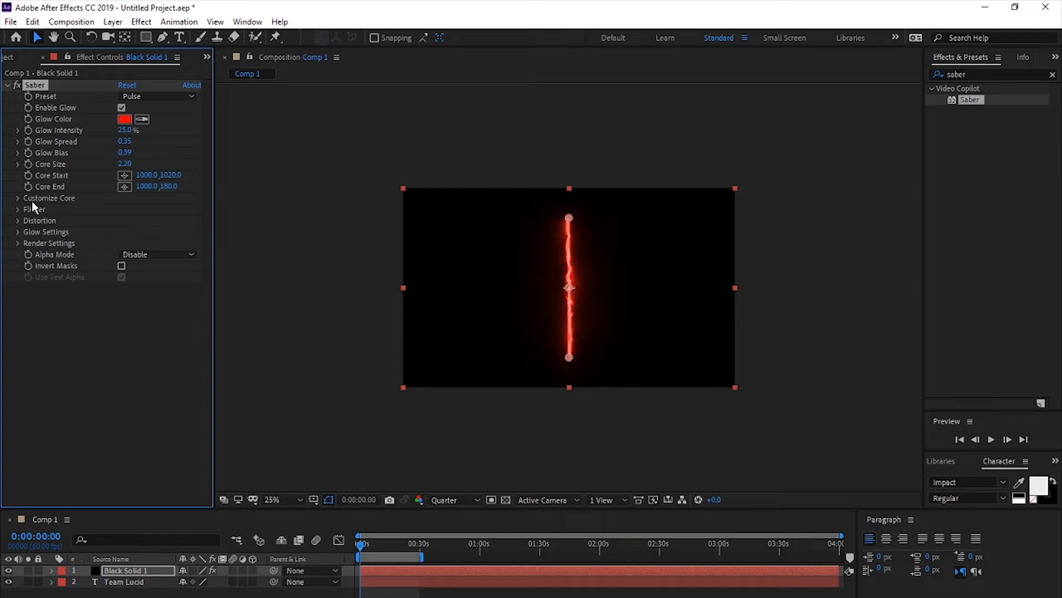
- Set the Saber core type to Text Layer and use the "Team Lucid" layer as its source
click(17, 198)
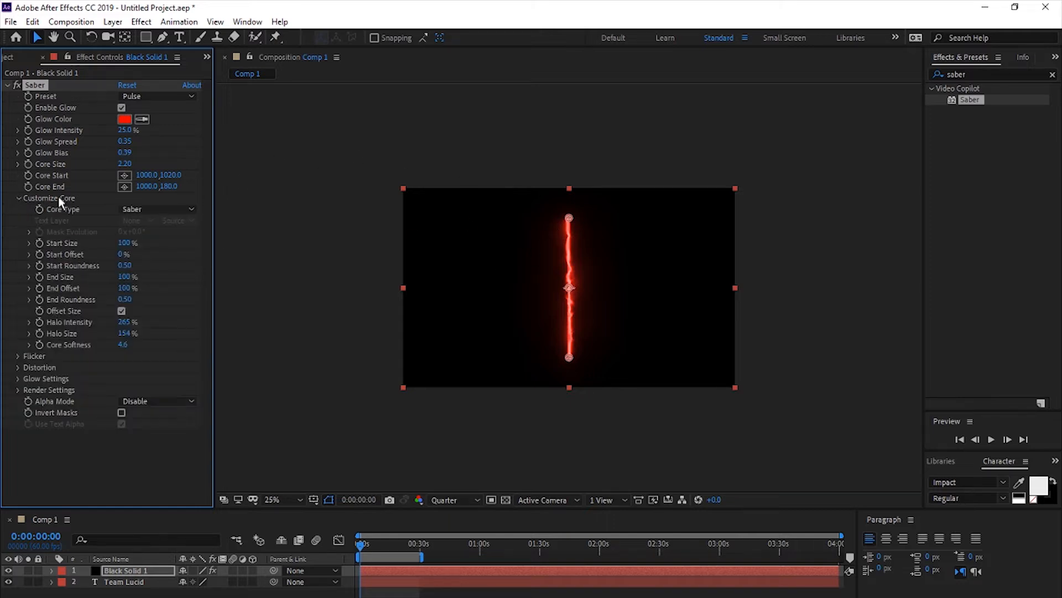
click(136, 210)
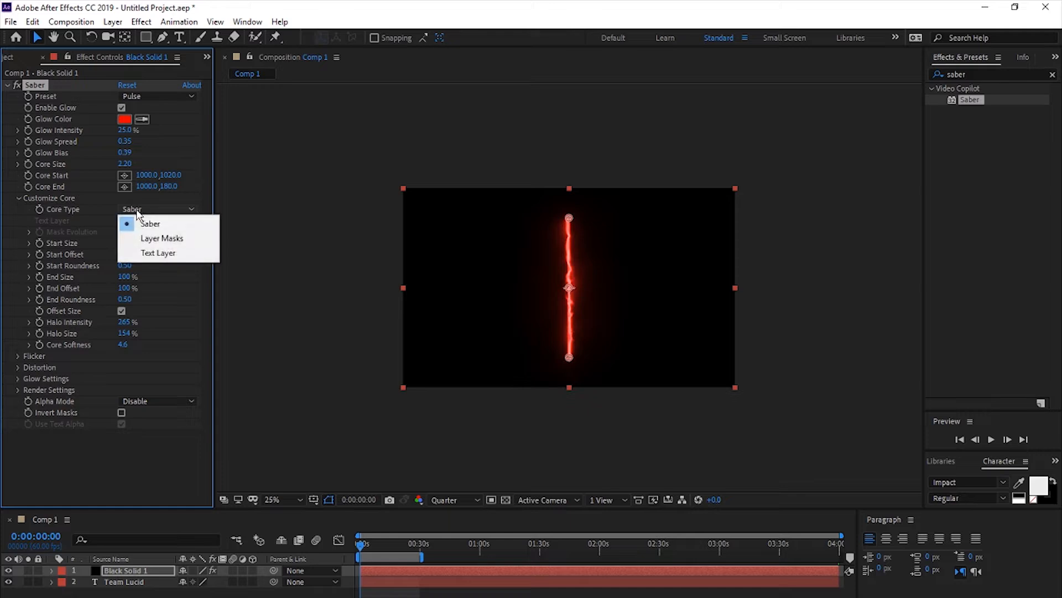
click(150, 253)
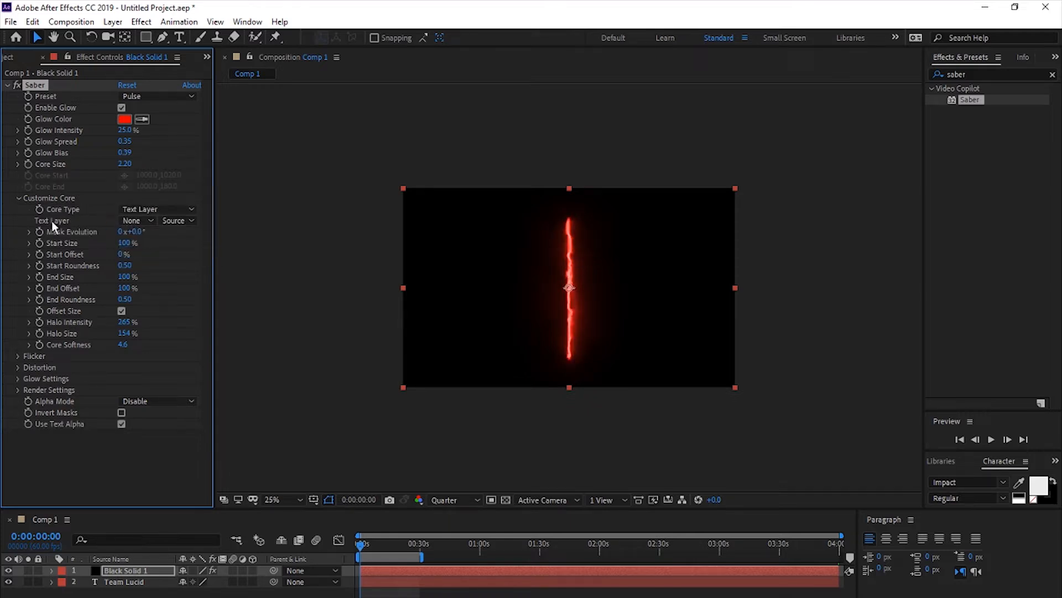
click(134, 221)
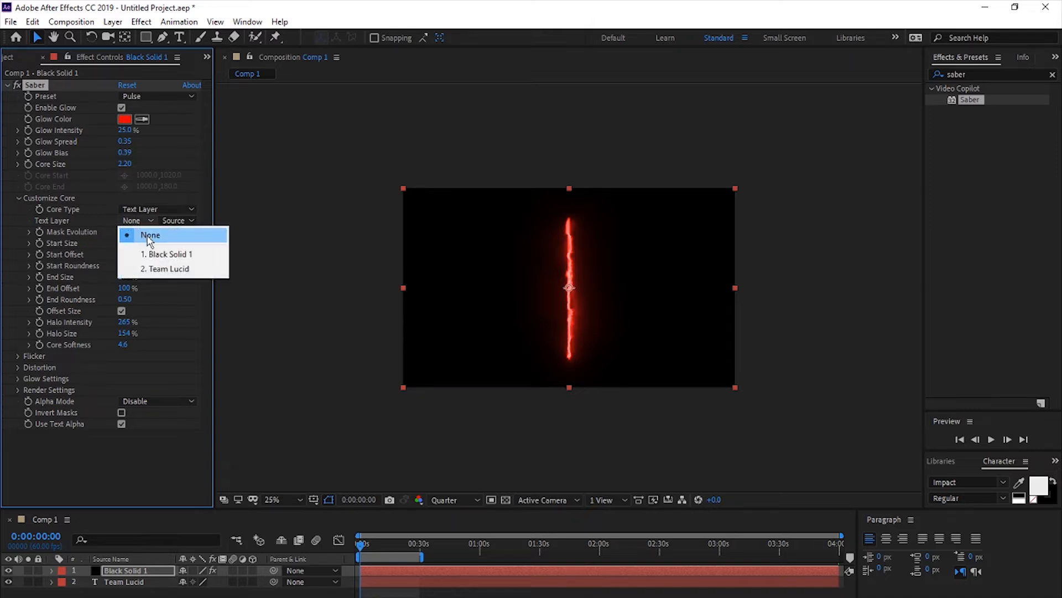
click(172, 268)
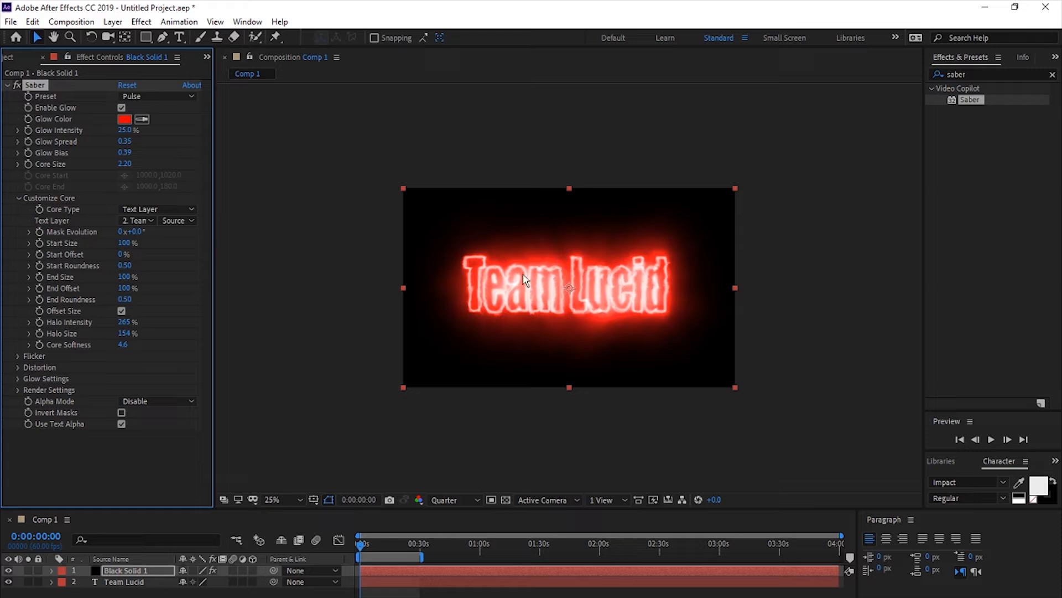
- Try the composition preview at Full resolution and return it to Quarter
click(454, 500)
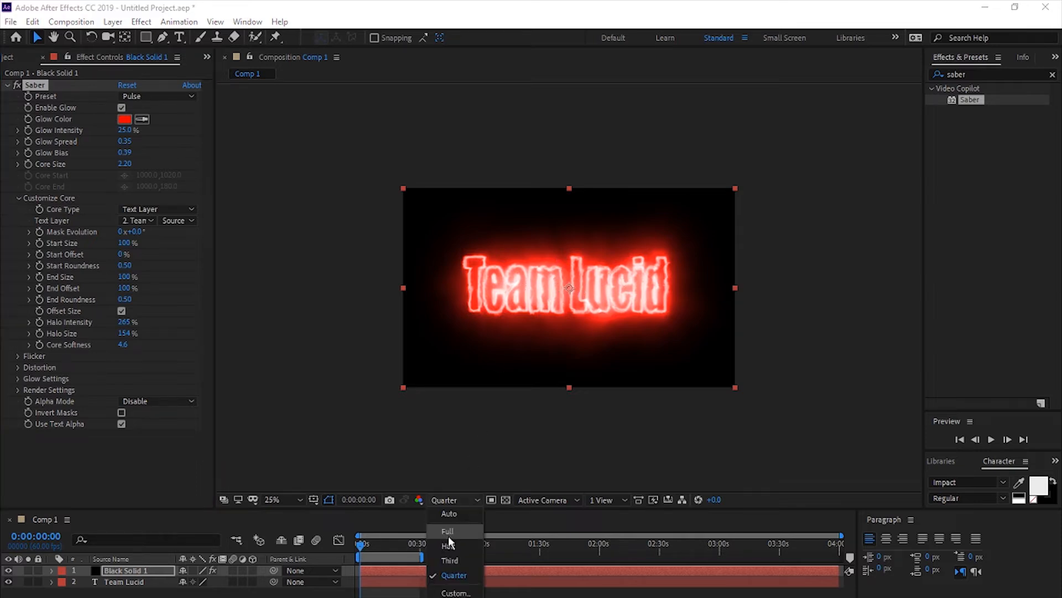
click(446, 529)
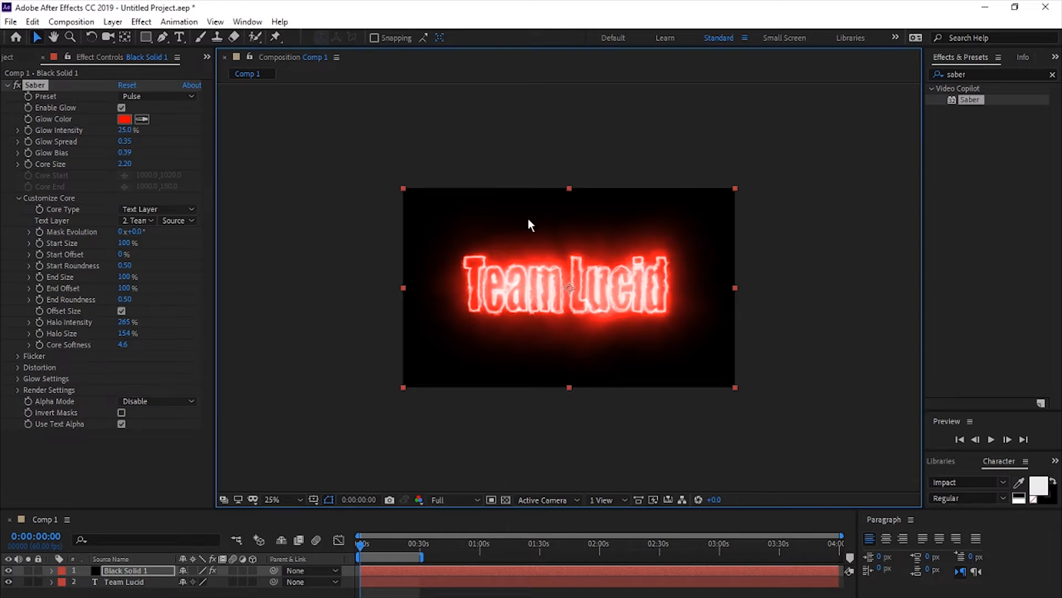
click(455, 498)
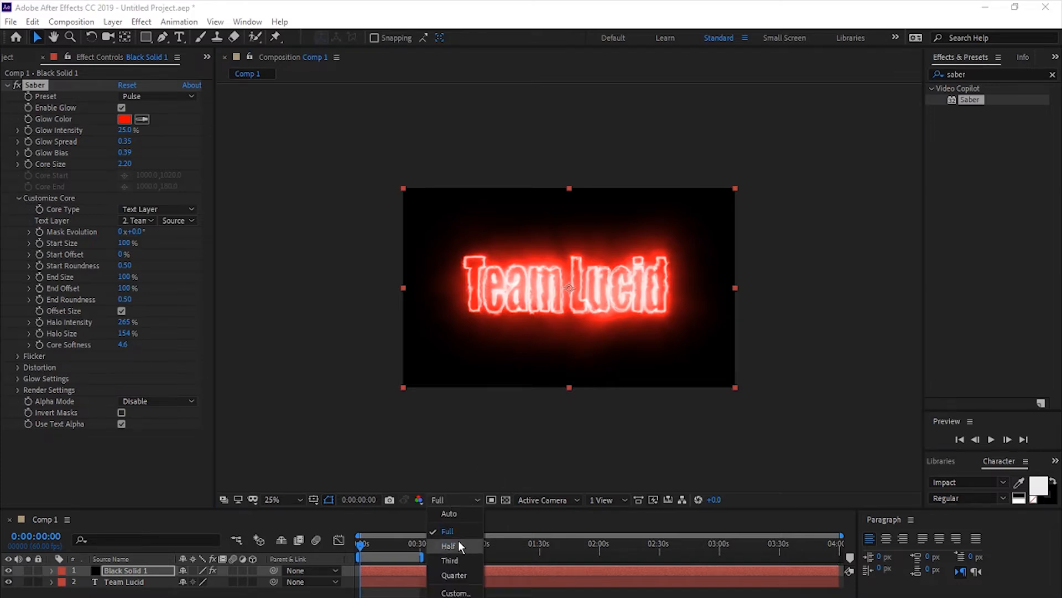
click(453, 575)
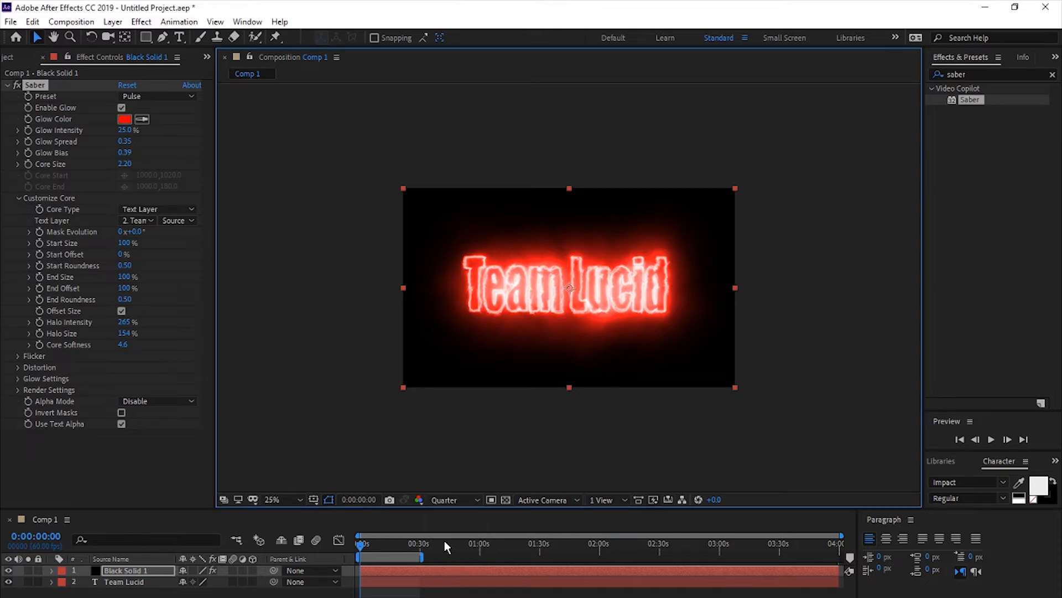
- Preview the glowing "Team Lucid" text, replaying it from the start of the composition
key(space)
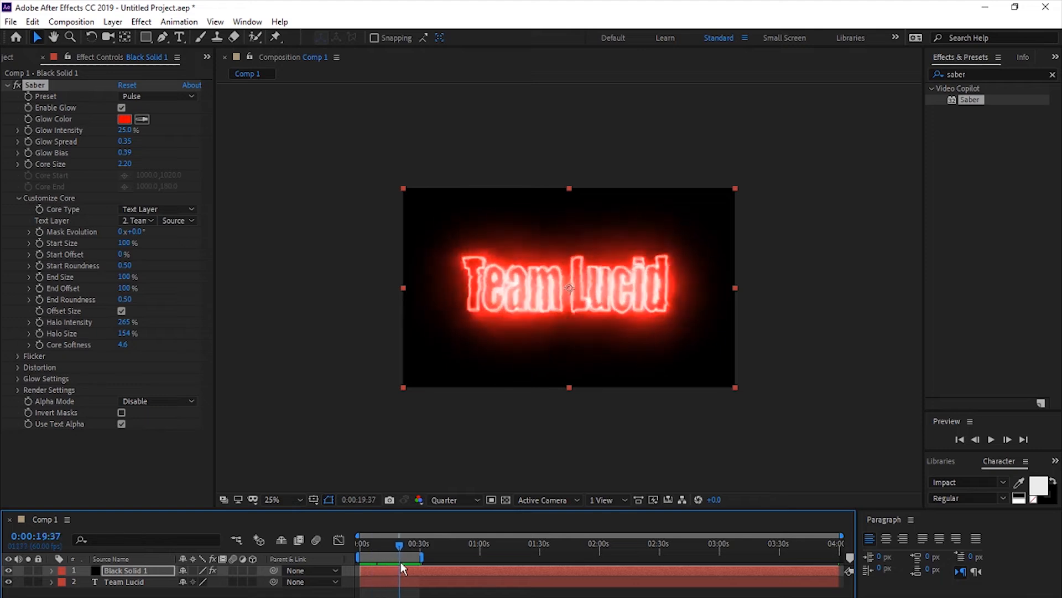
drag(379, 561, 355, 557)
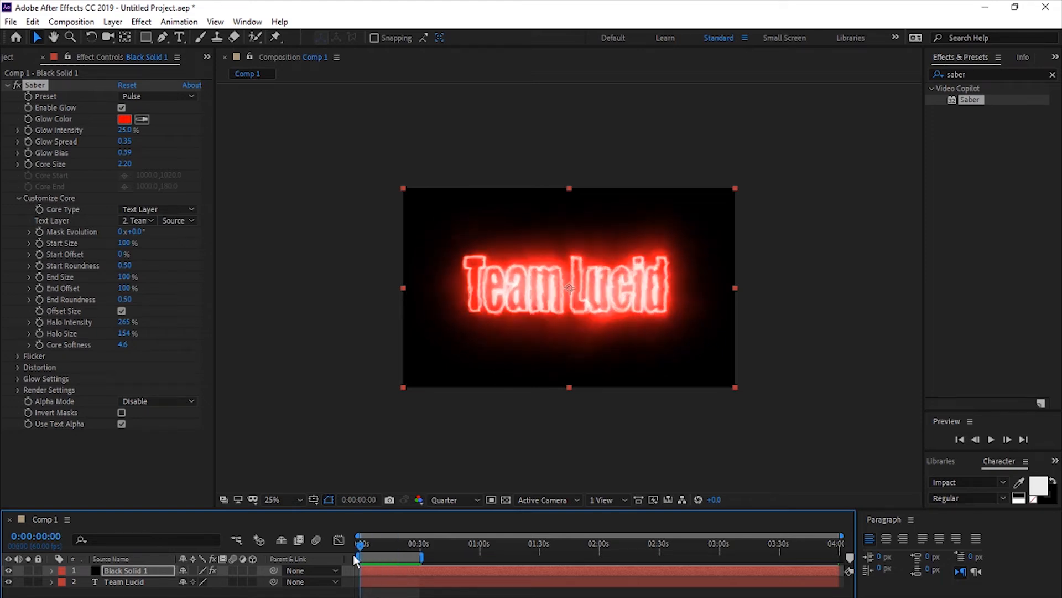
key(space)
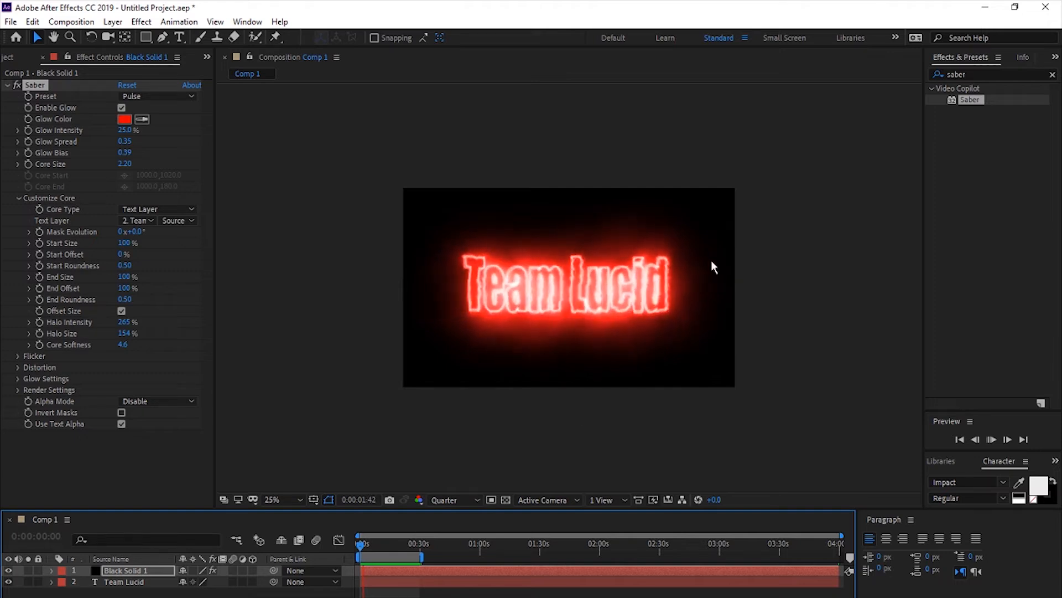
key(space)
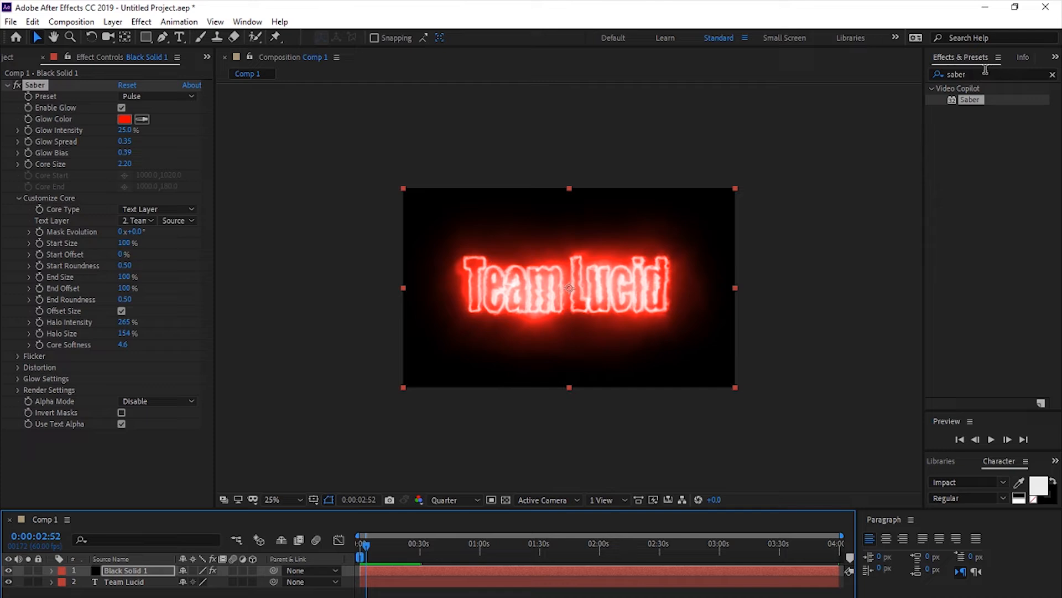
- Apply the Wiggle - position animation preset to the black solid and collapse the Saber settings
click(1053, 74)
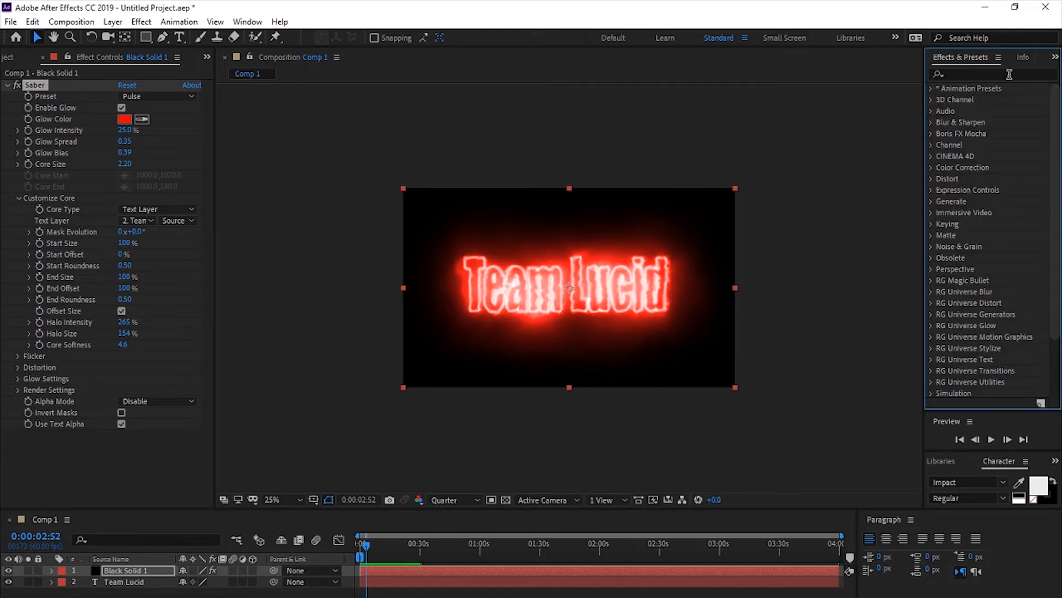
click(967, 73)
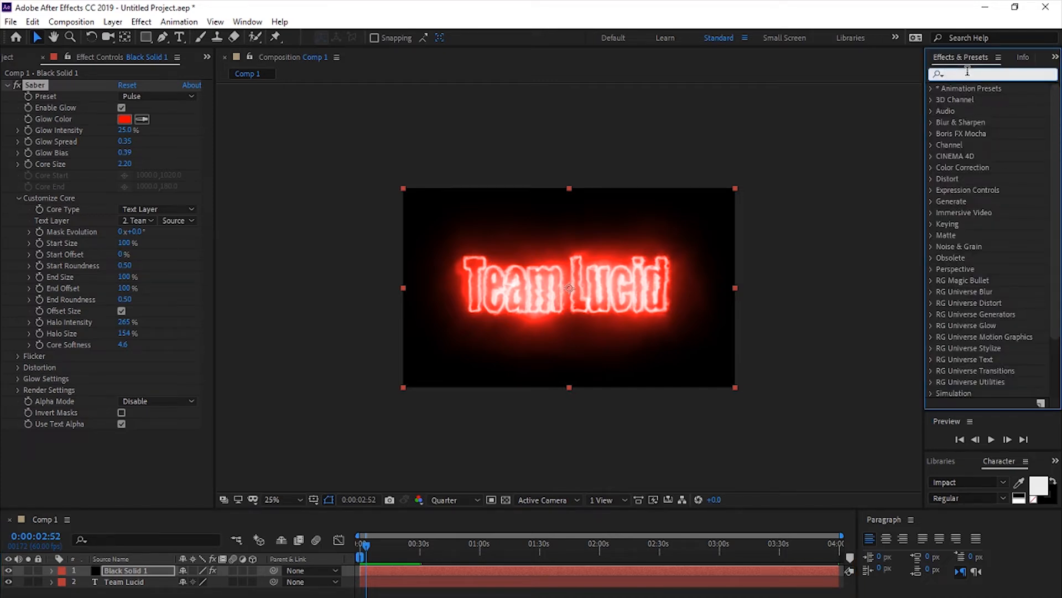
text(wiggle)
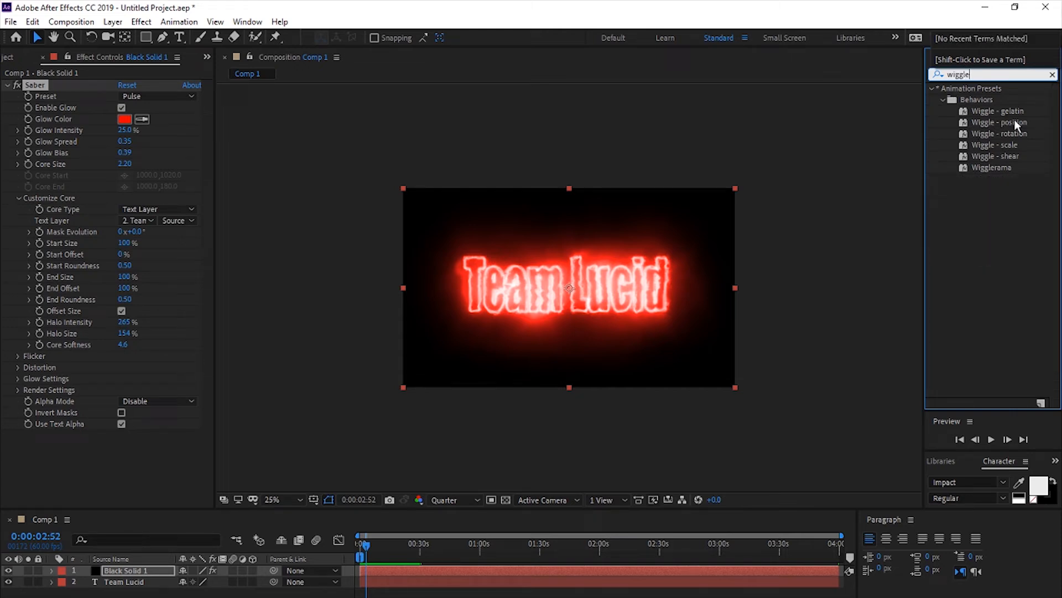
drag(1014, 121, 161, 576)
scroll(73, 216, up, 6)
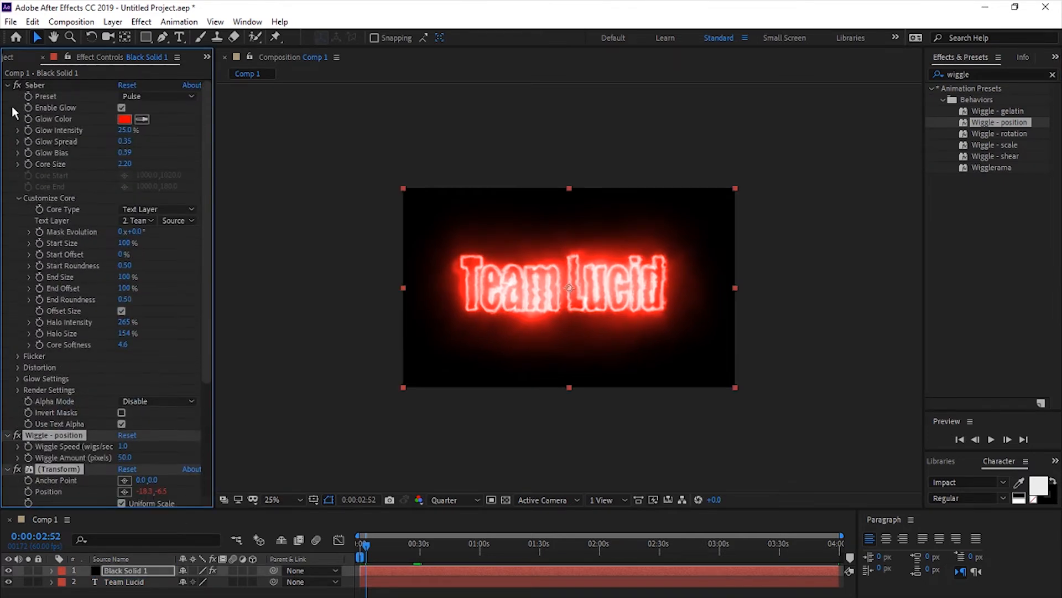
click(8, 87)
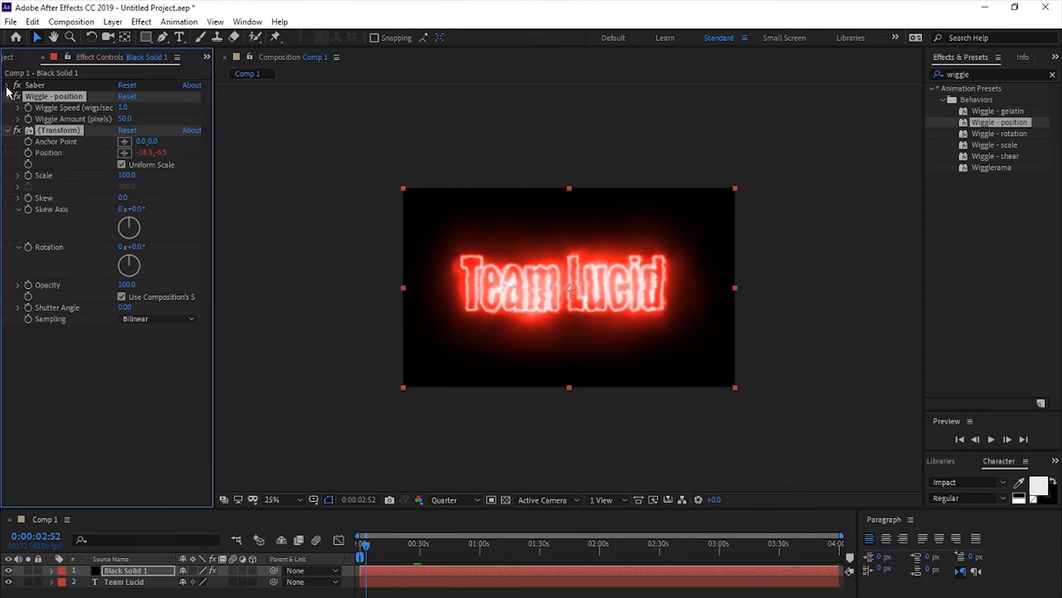
click(8, 87)
click(7, 87)
click(8, 86)
click(8, 87)
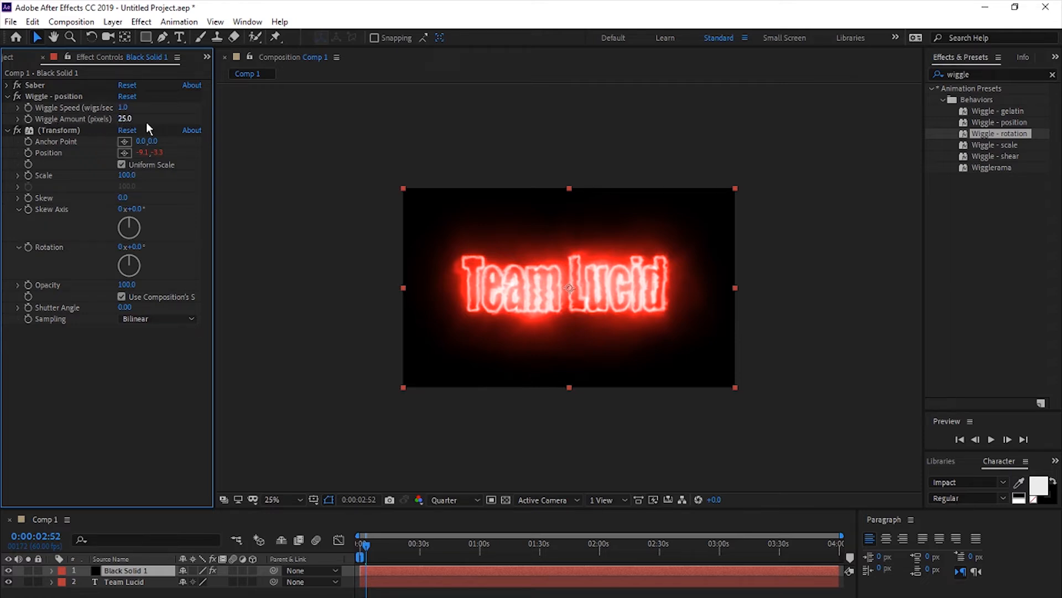
- Set the wiggle amount of the Wiggle - position effect to 57 pixels
click(125, 119)
click(166, 120)
click(124, 119)
text(57)
key(Return)
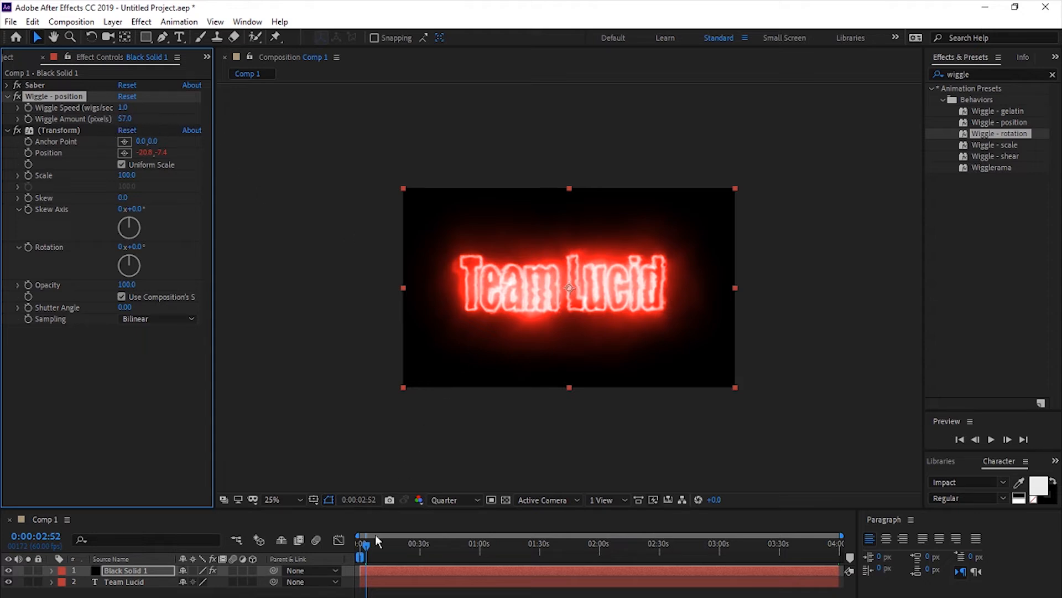
- Extend the work area to about the first 30 seconds and preview the wiggling text from the start
drag(367, 549, 355, 553)
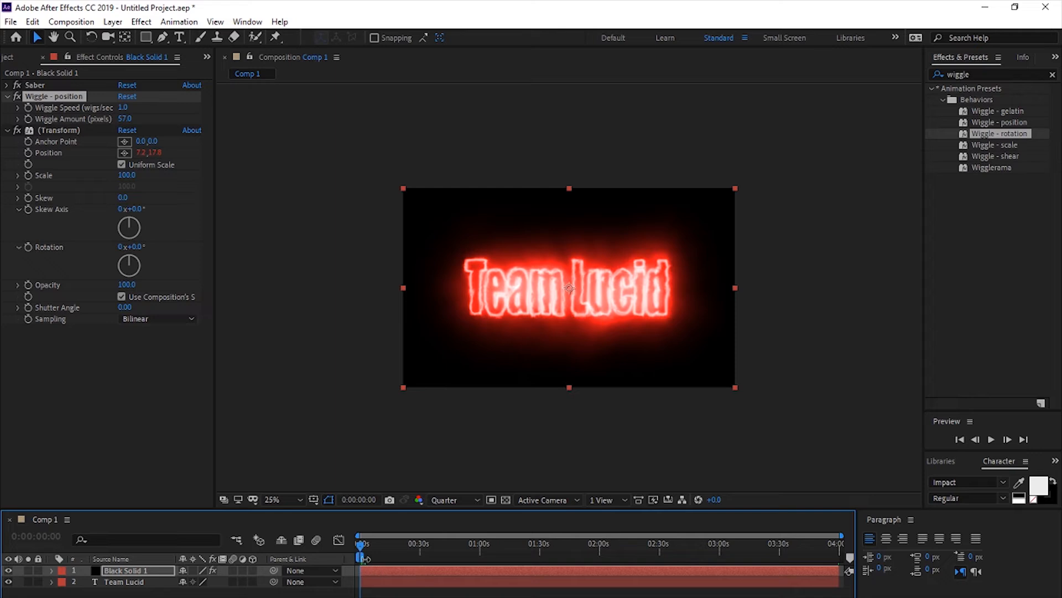
drag(366, 559, 422, 559)
key(space)
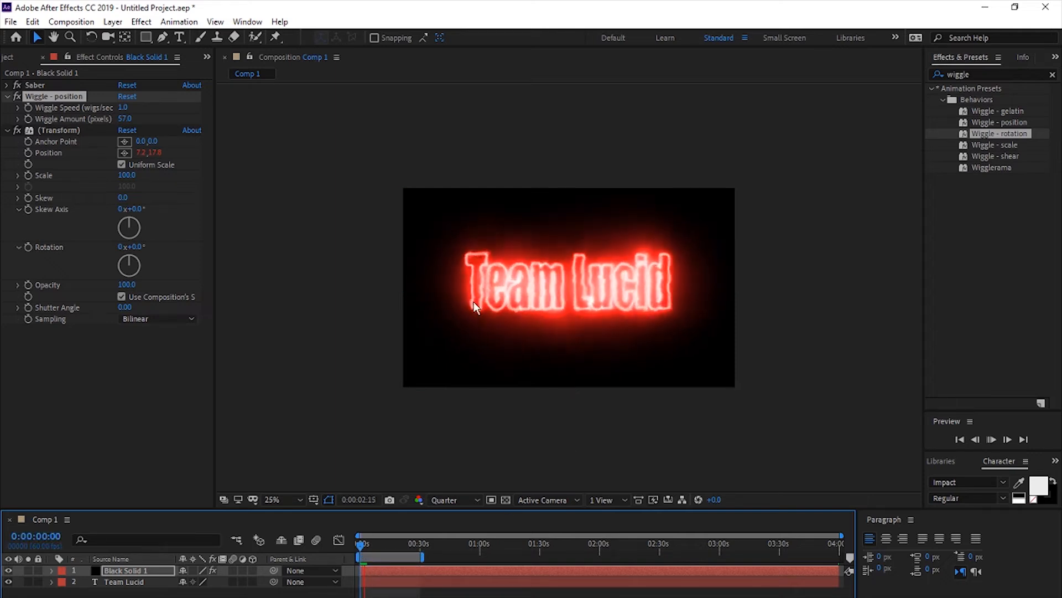
key(space)
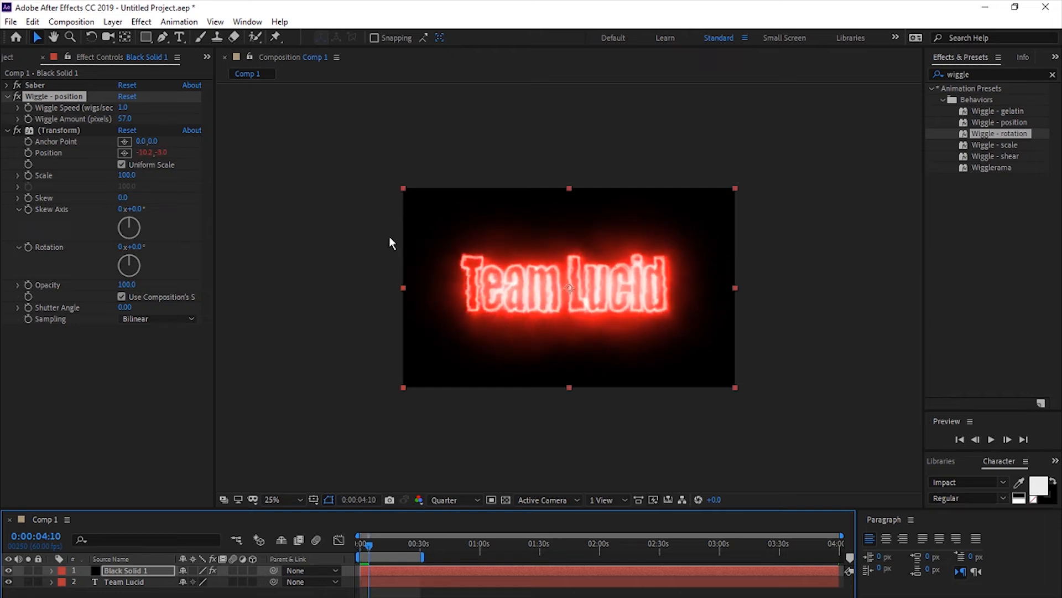
- Collapse the Transform and Wiggle - position settings of the black solid and start the preview again
click(8, 130)
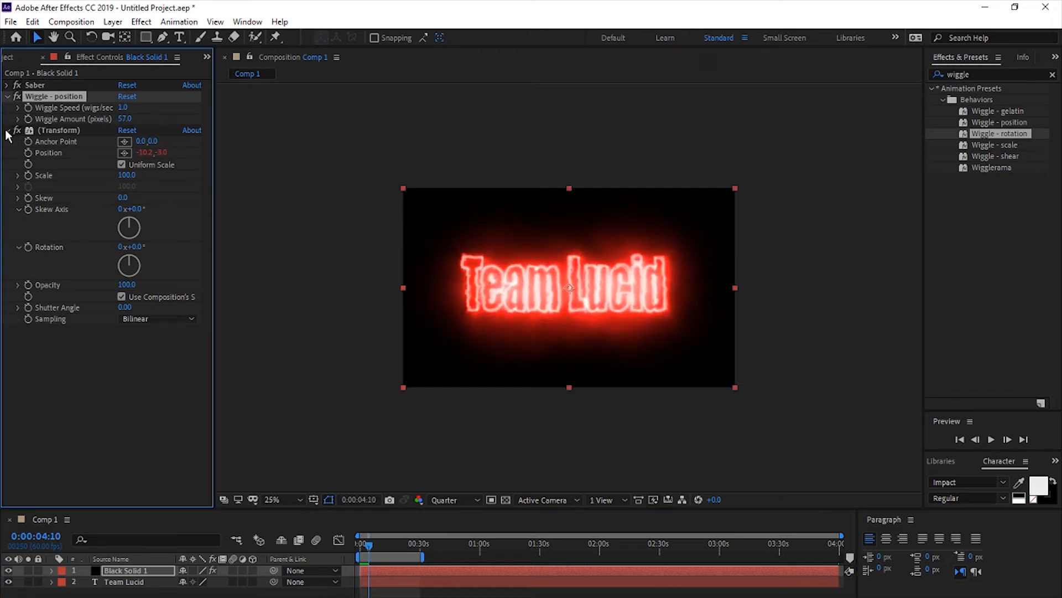
click(7, 96)
key(space)
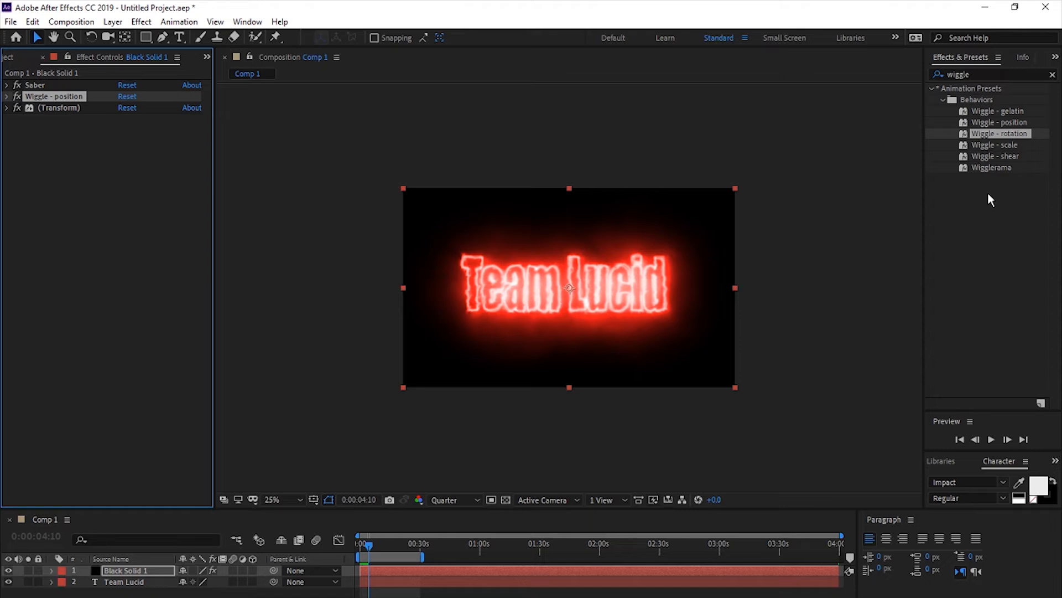
- Apply the Wiggle - rotation animation preset to the black solid and set its wiggle amount to -2.0 degrees
click(1002, 124)
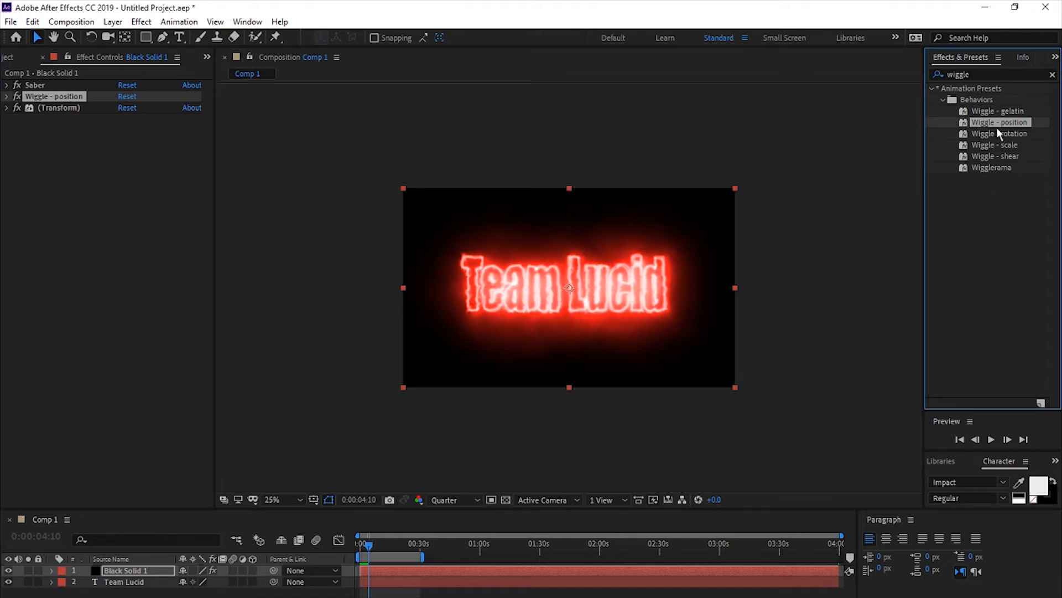
drag(1017, 133, 175, 244)
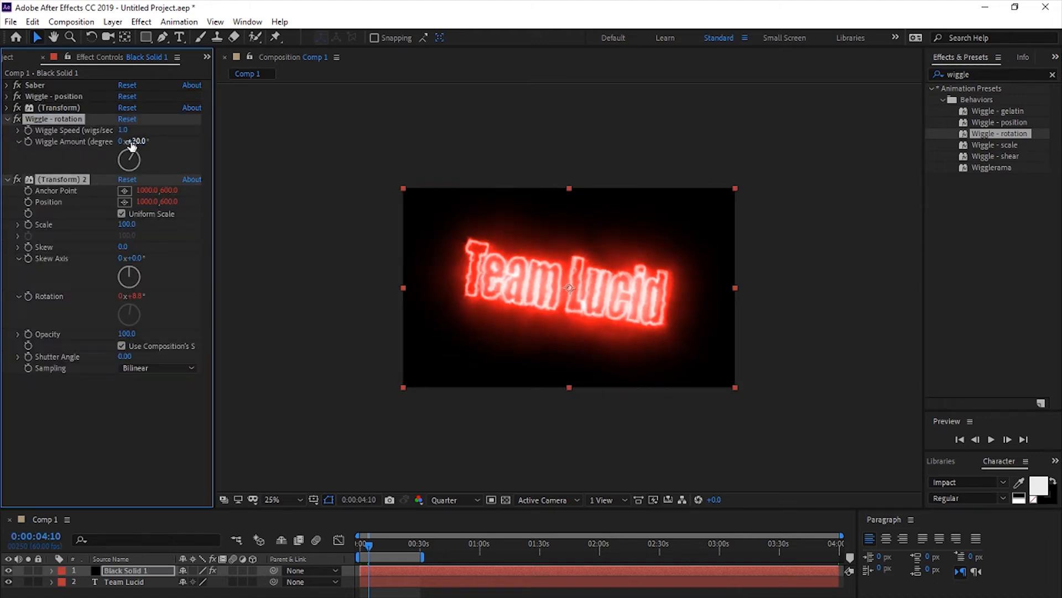
drag(140, 141, 121, 141)
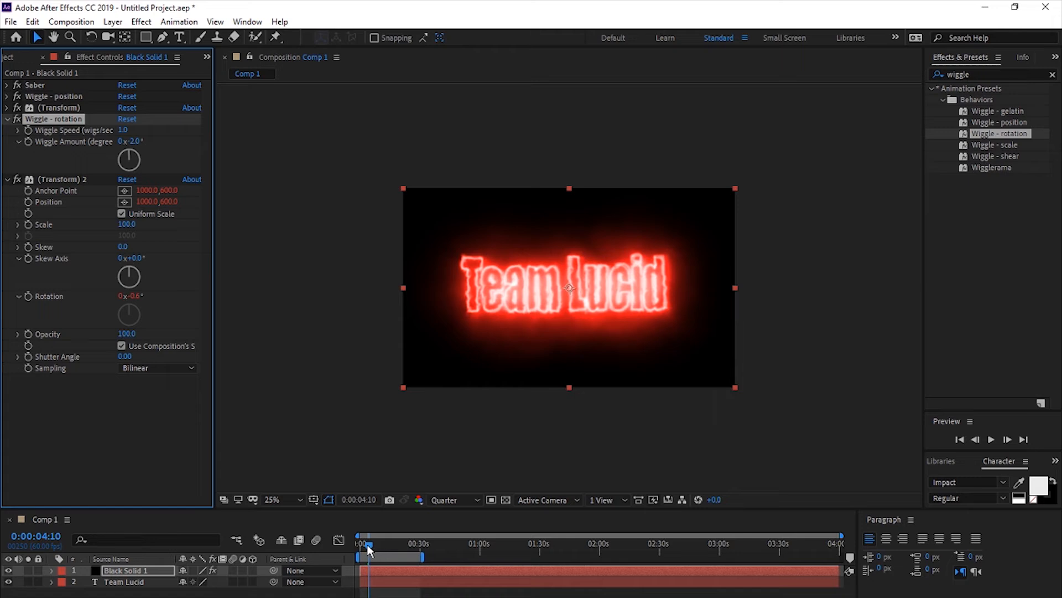
- Preview the text with the rotation wiggle from the start of the composition, and stop playback
drag(367, 543, 410, 572)
key(space)
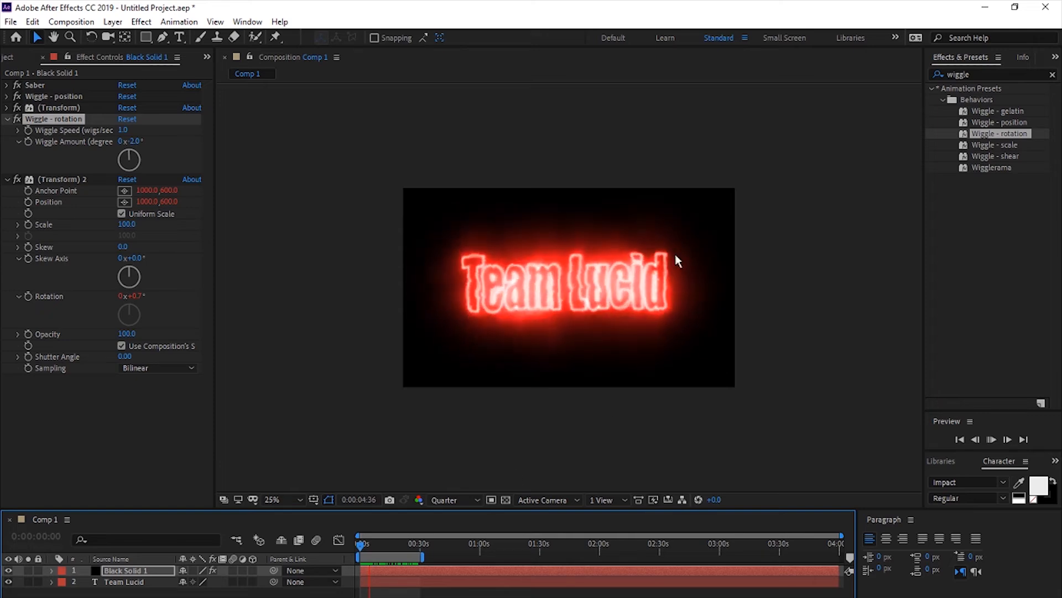
key(space)
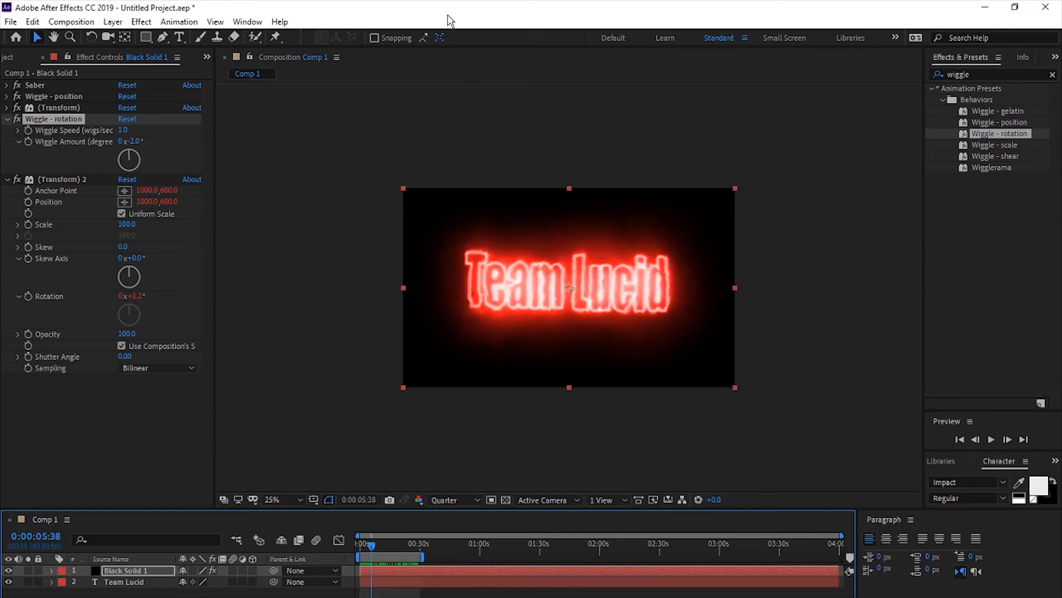
- Move the application window to expose the desktop, and add the Travis Scott - SICKO MODE ft. Drake MP3 as the top layer of Comp 1
drag(440, 9, 467, 337)
drag(249, 283, 76, 288)
drag(236, 336, 374, 104)
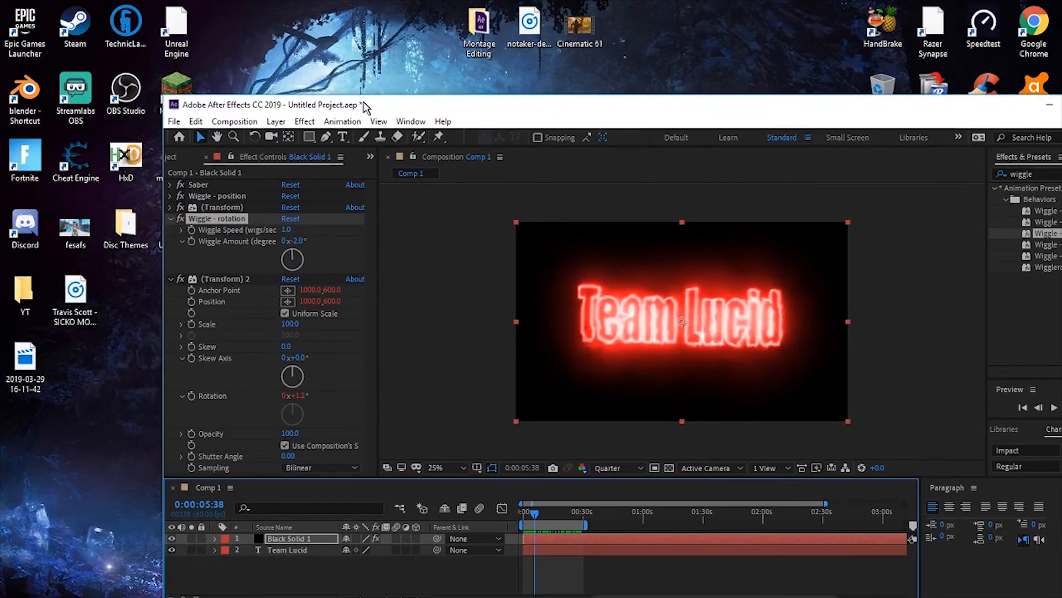
drag(83, 294, 597, 537)
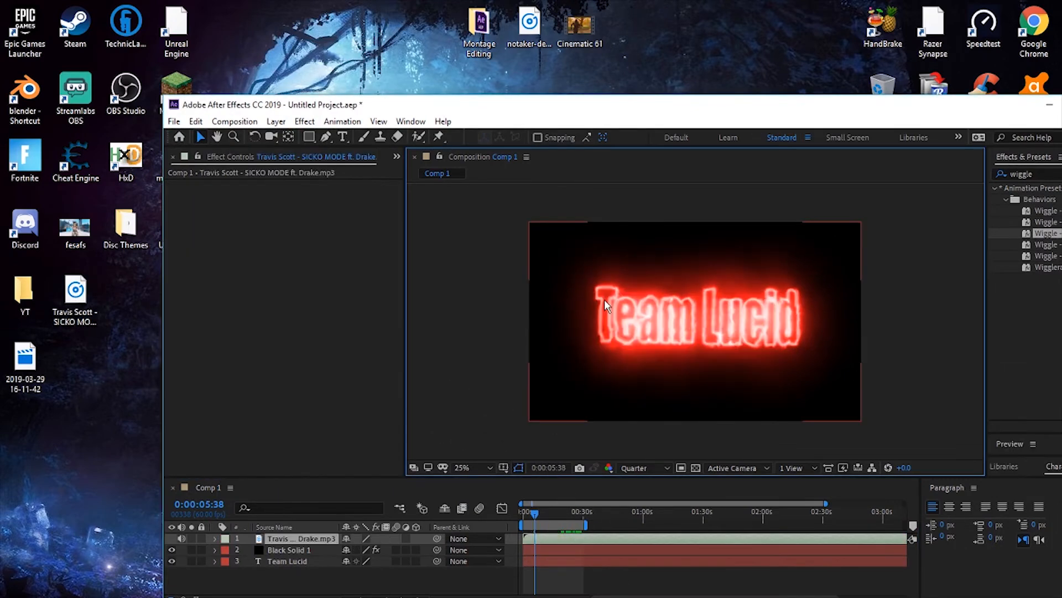
- Preview the wiggling text together with the music from the start of the composition
drag(531, 517, 515, 520)
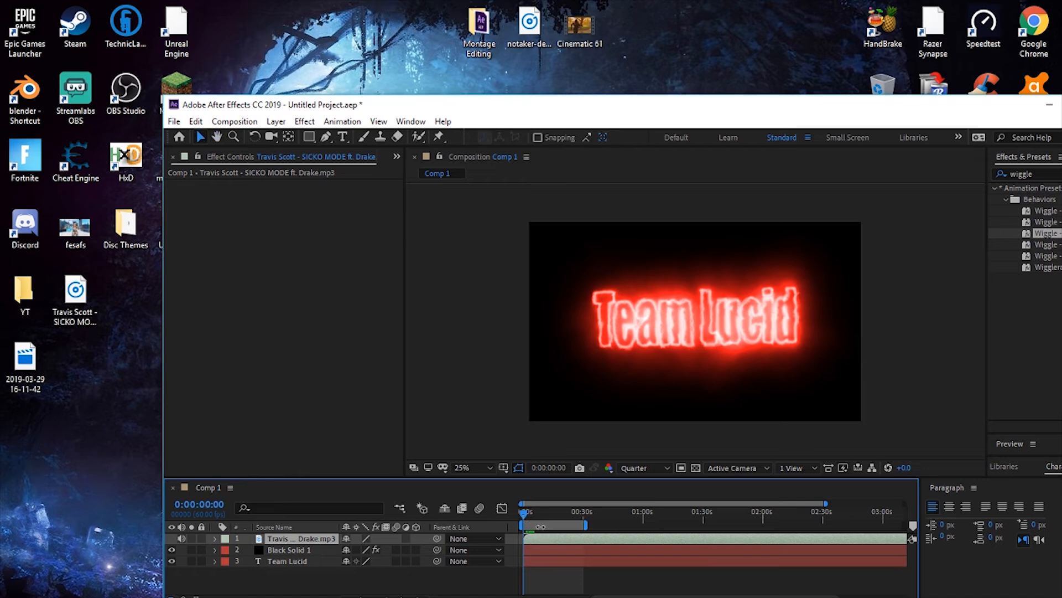
key(space)
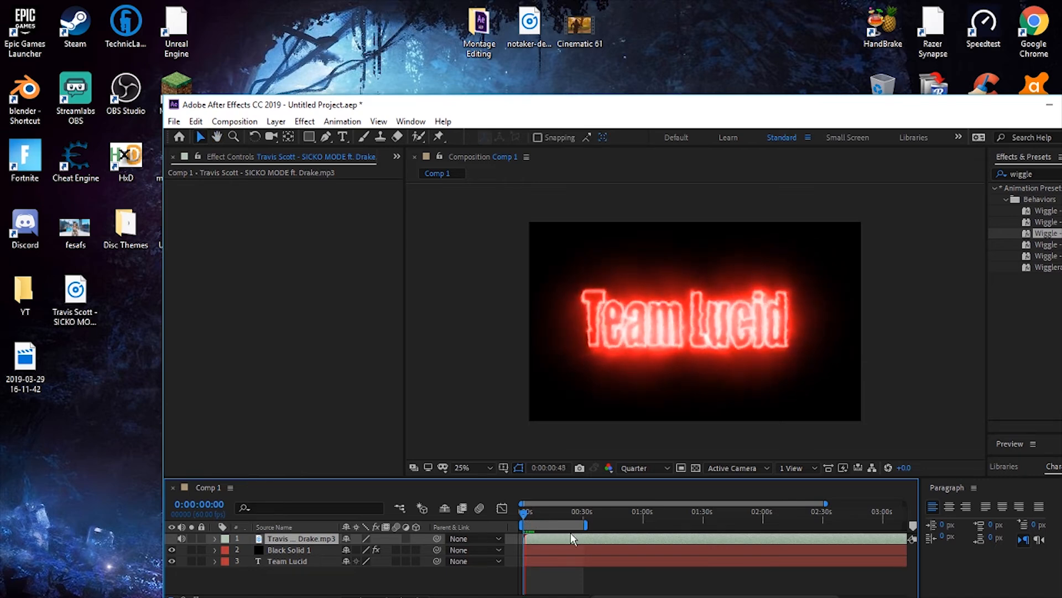
key(space)
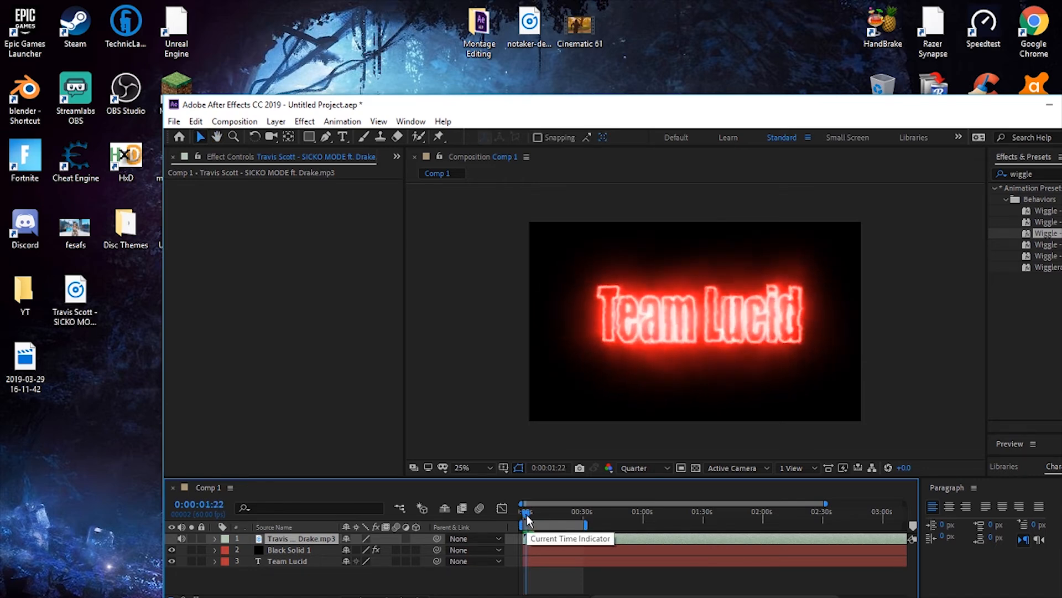
mouse_move(527, 518)
mouse_down()
mouse_move(556, 520)
mouse_move(550, 540)
mouse_move(533, 513)
mouse_move(525, 518)
mouse_up()
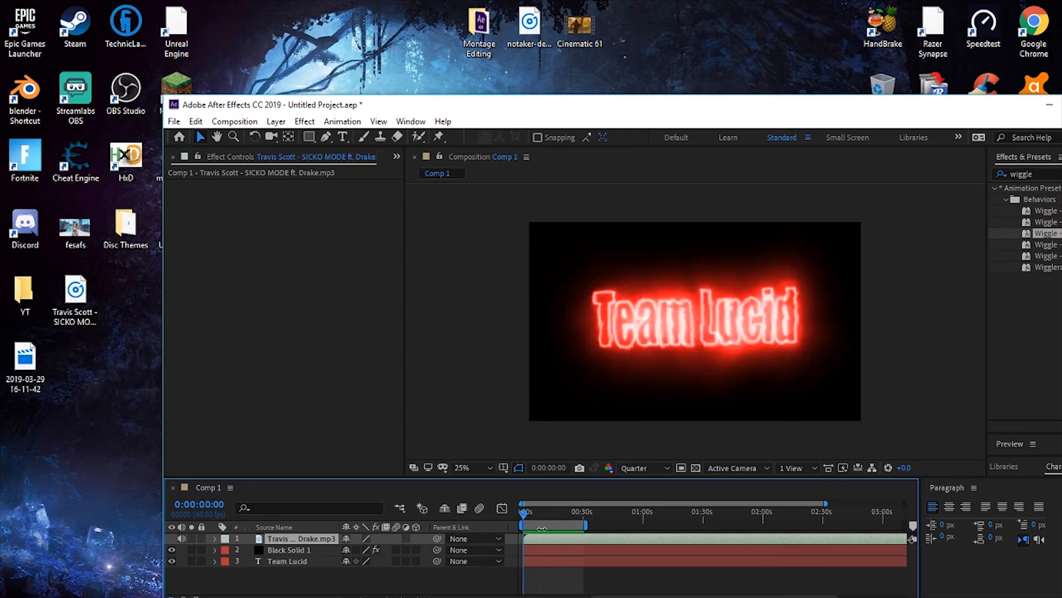
key(space)
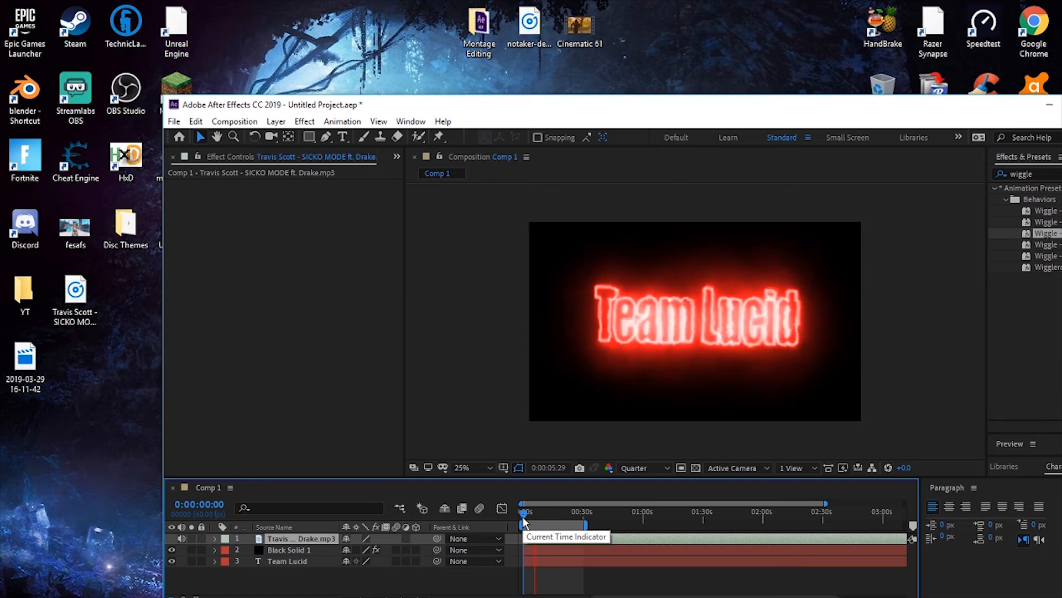
key(space)
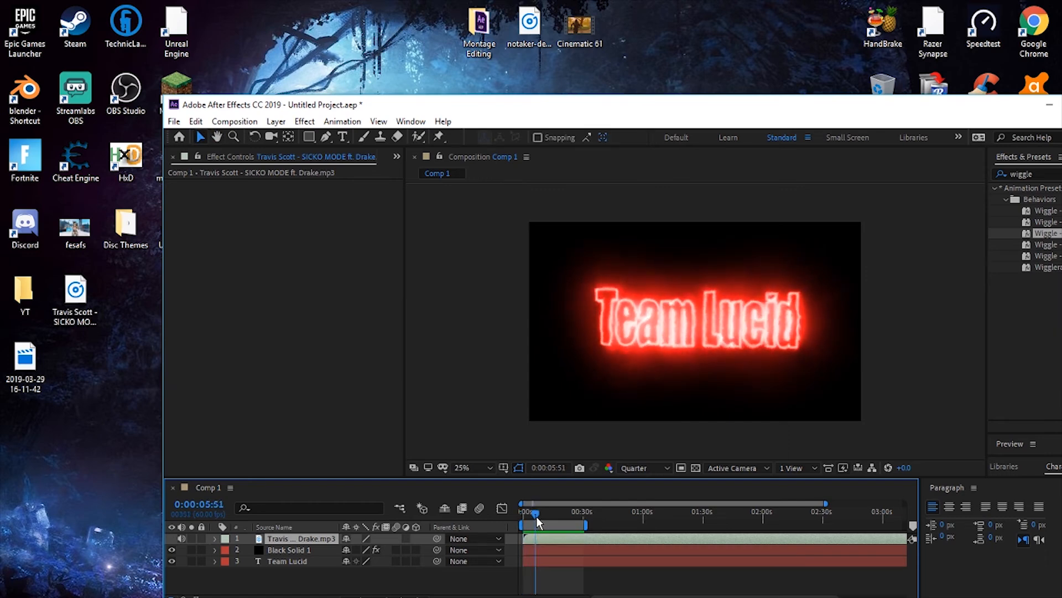
- Try starting the music layer about 50 seconds in, and return both the layer and the playhead to the composition's start
drag(537, 520, 627, 535)
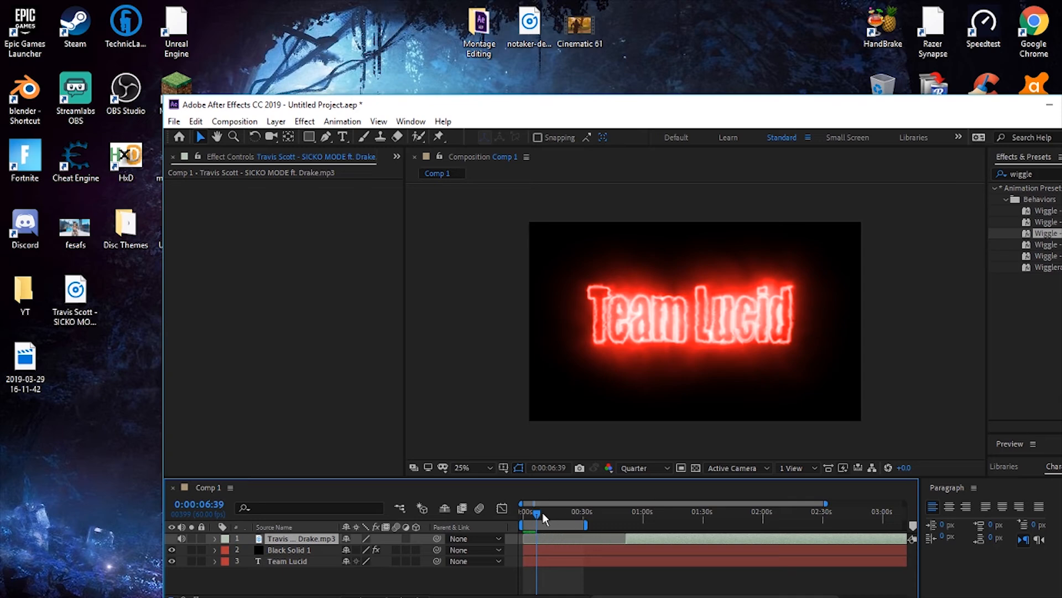
drag(544, 519, 592, 541)
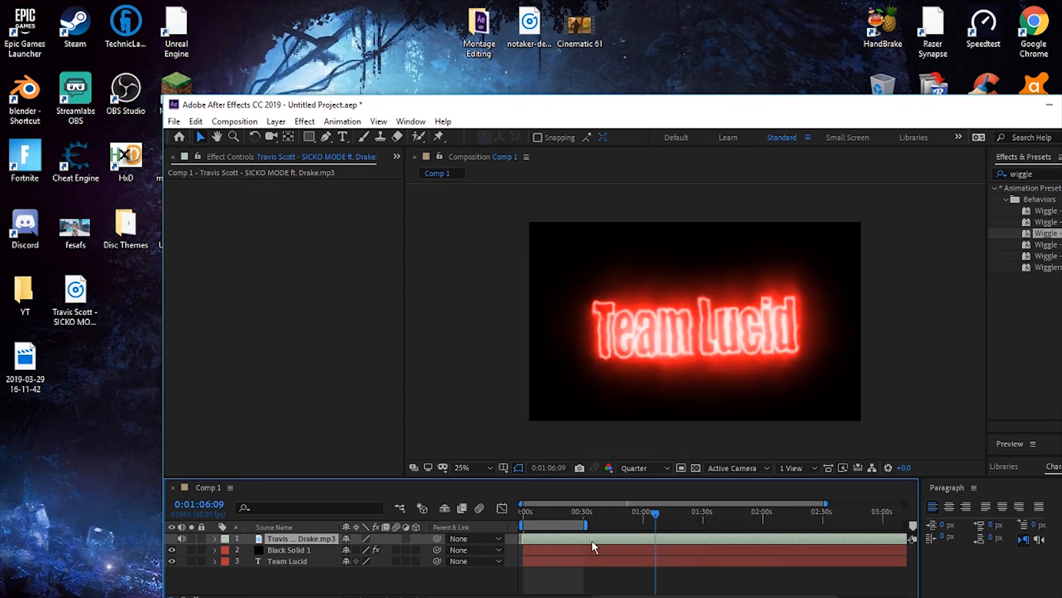
drag(655, 512, 524, 533)
mouse_move(523, 528)
mouse_down()
mouse_move(535, 521)
mouse_move(525, 514)
mouse_up()
- Play the composition with music again from the start, stop it, and scrub ahead to about 23 seconds
key(space)
key(Page_Up)
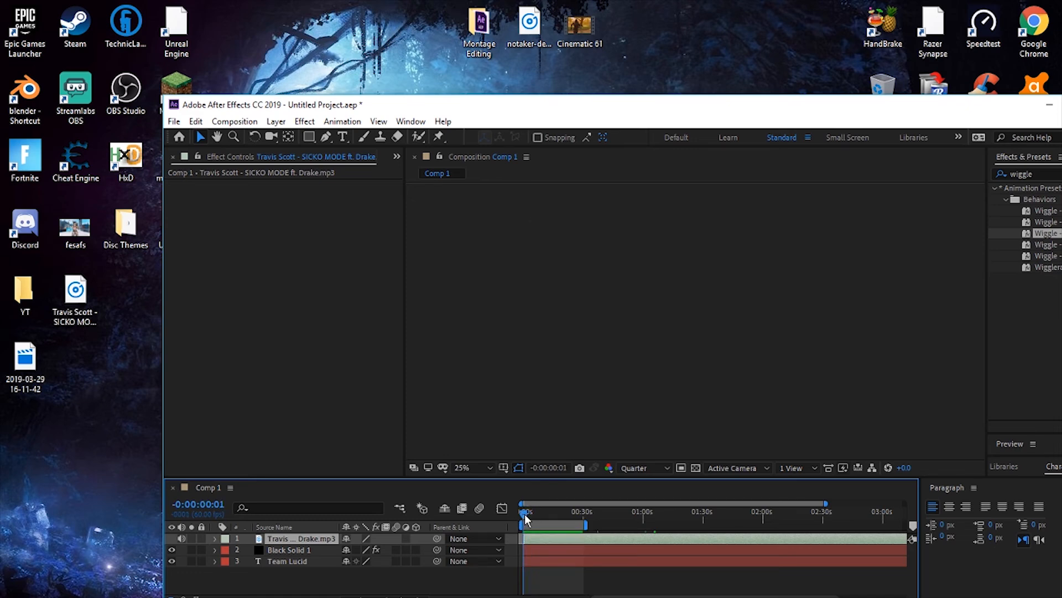
key(space)
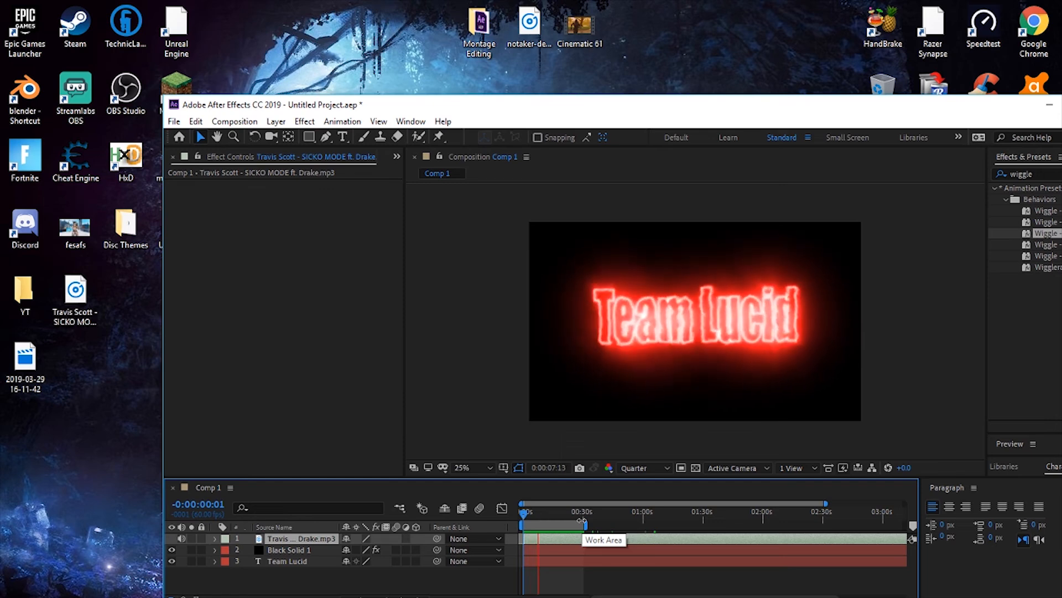
key(space)
click(542, 515)
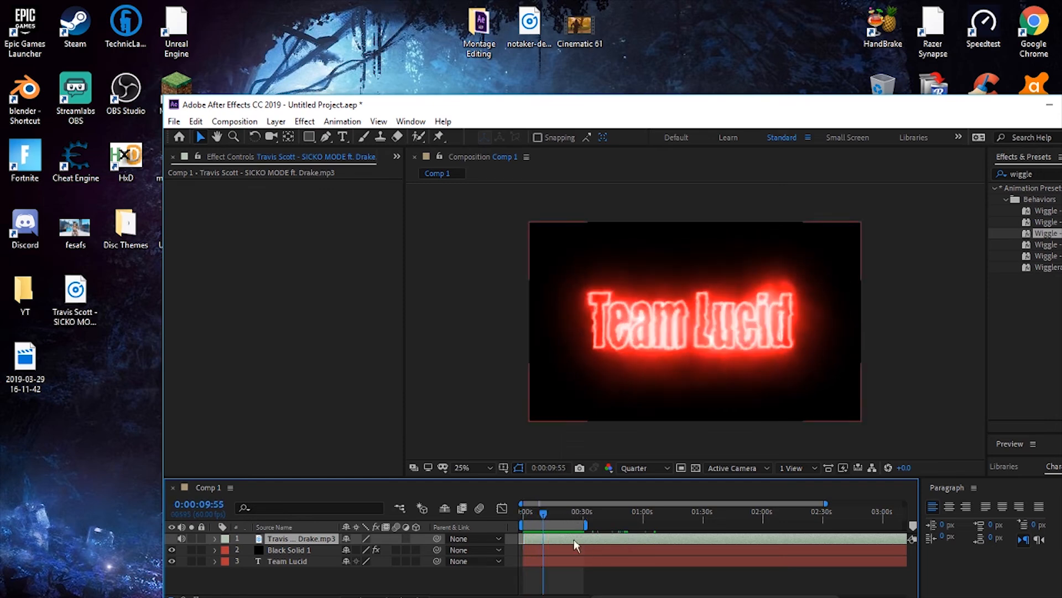
drag(543, 515, 571, 538)
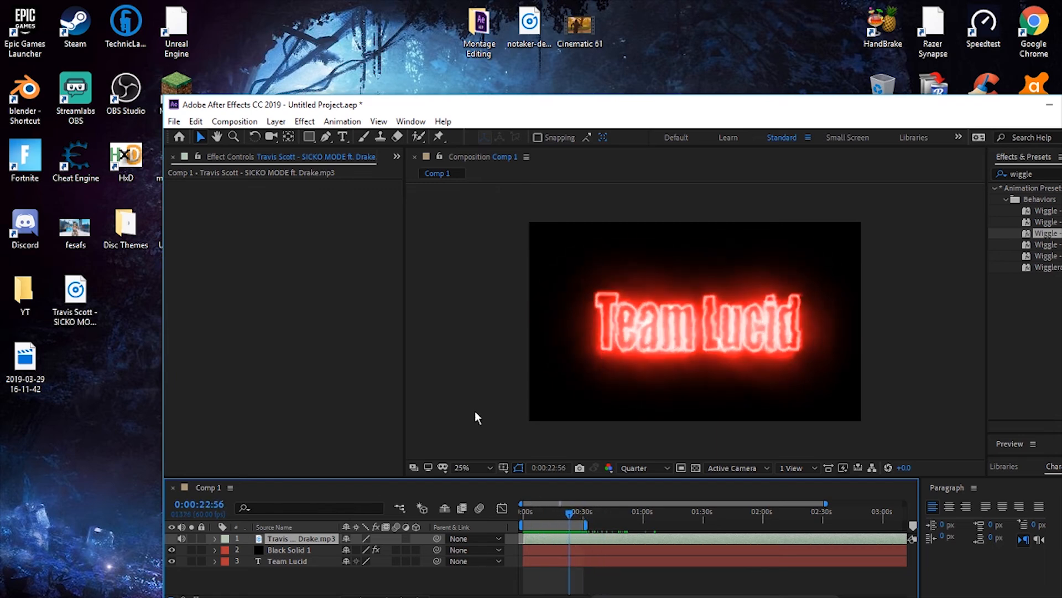
- Add Comp 1 to the render queue
click(173, 121)
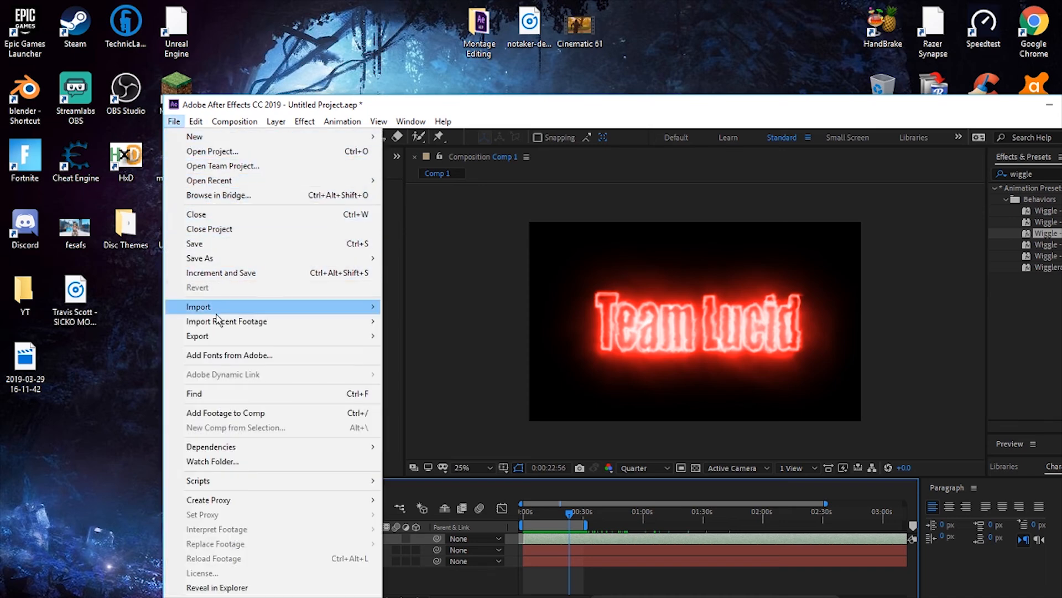
mouse_move(215, 339)
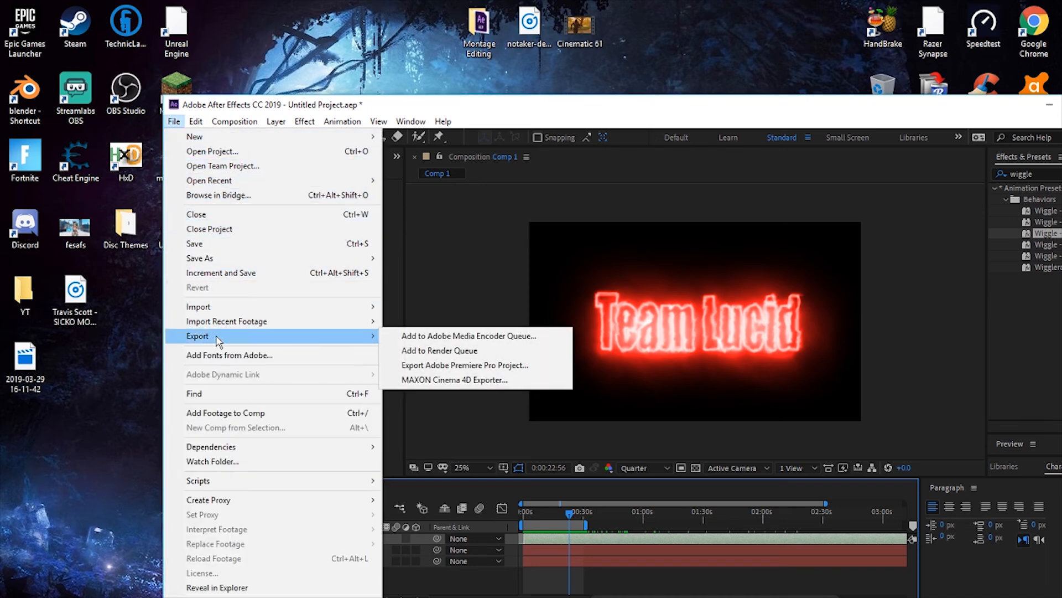
click(410, 351)
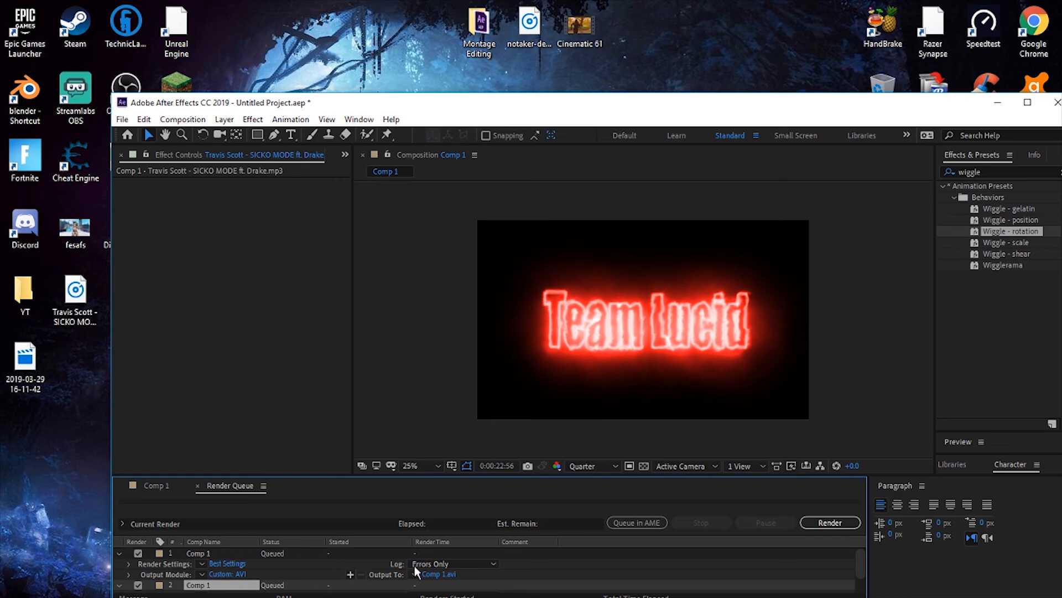
- Examine the output destination of the first queued Comp 1 render at the Desktop folder, and close it without saving
click(438, 575)
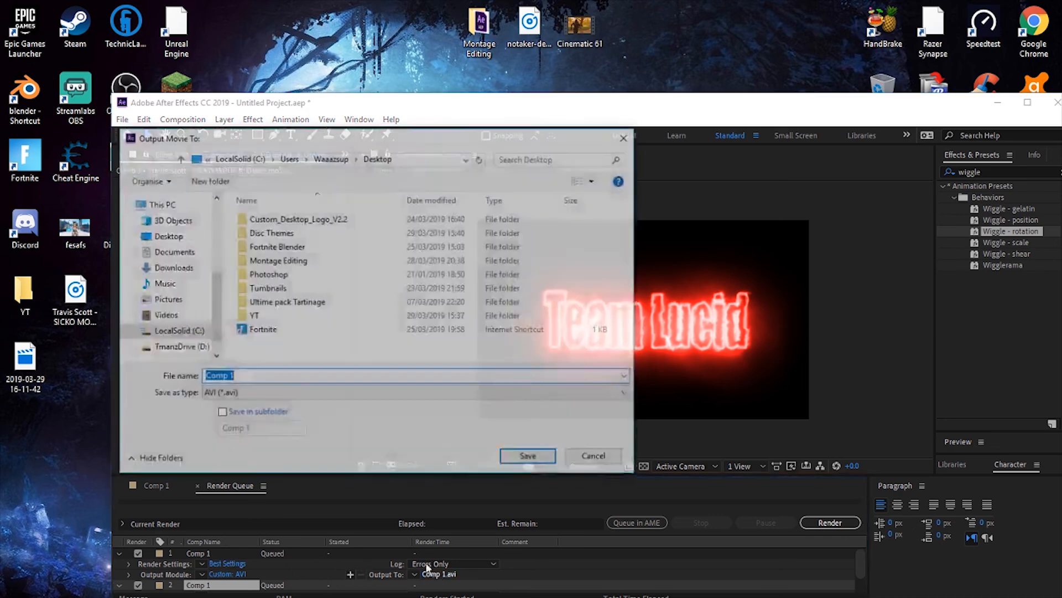
click(166, 235)
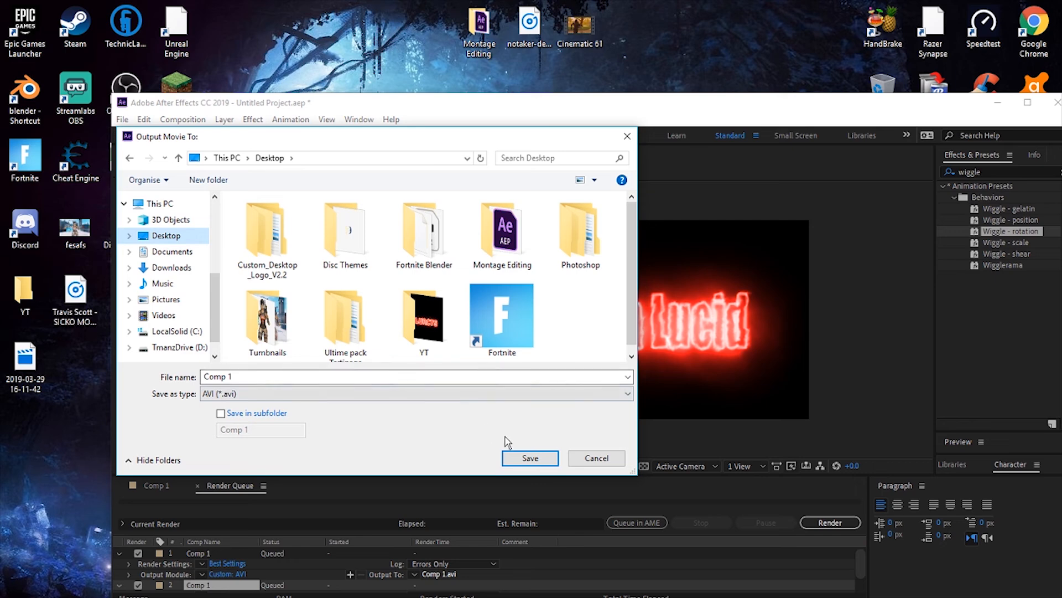
click(628, 136)
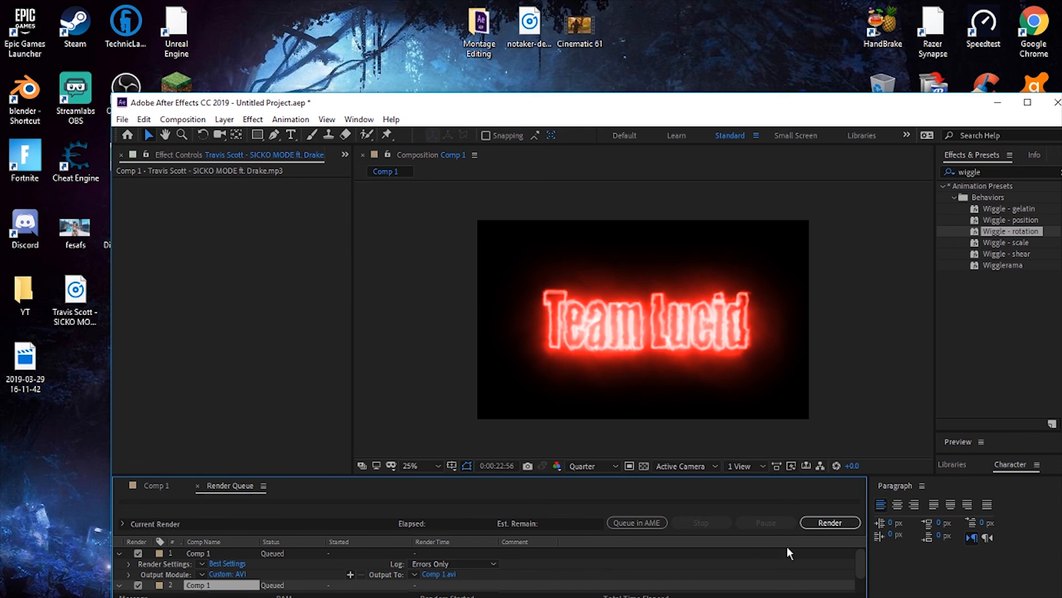
- Start rendering the queue and select the Comp 1 output file on the desktop
click(838, 522)
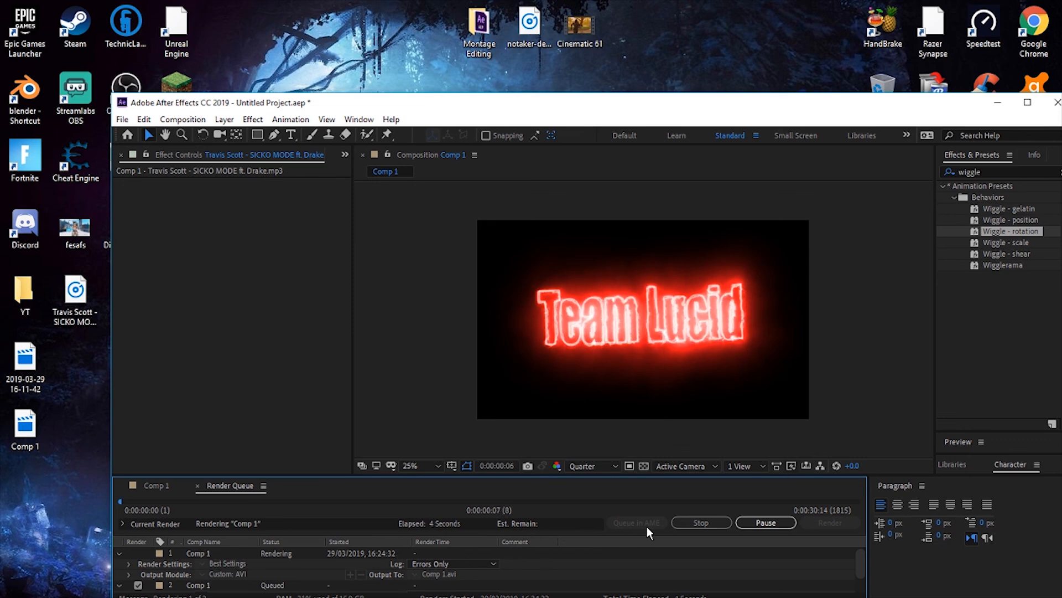
click(25, 428)
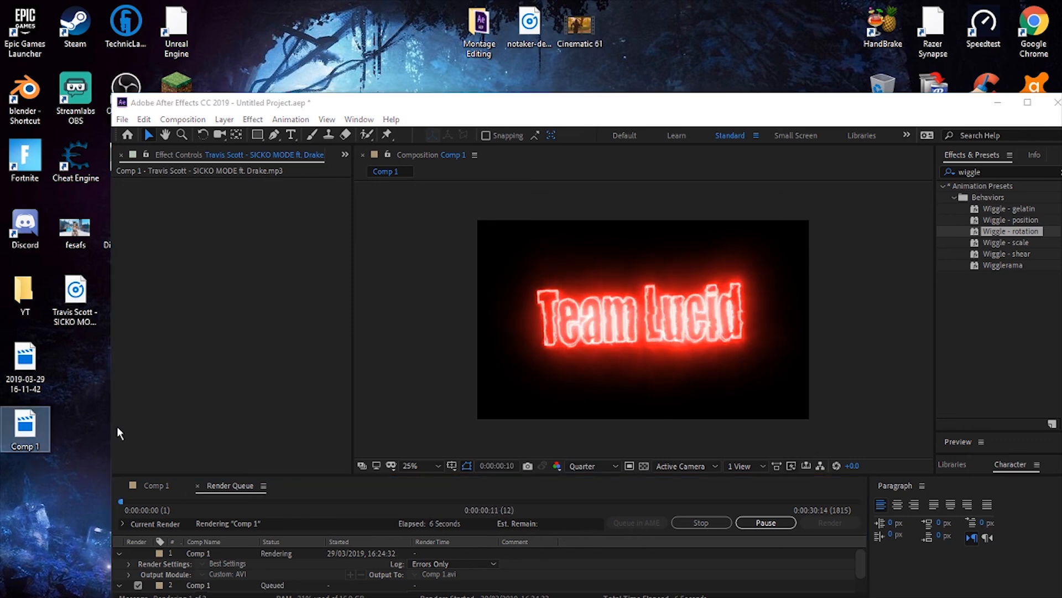